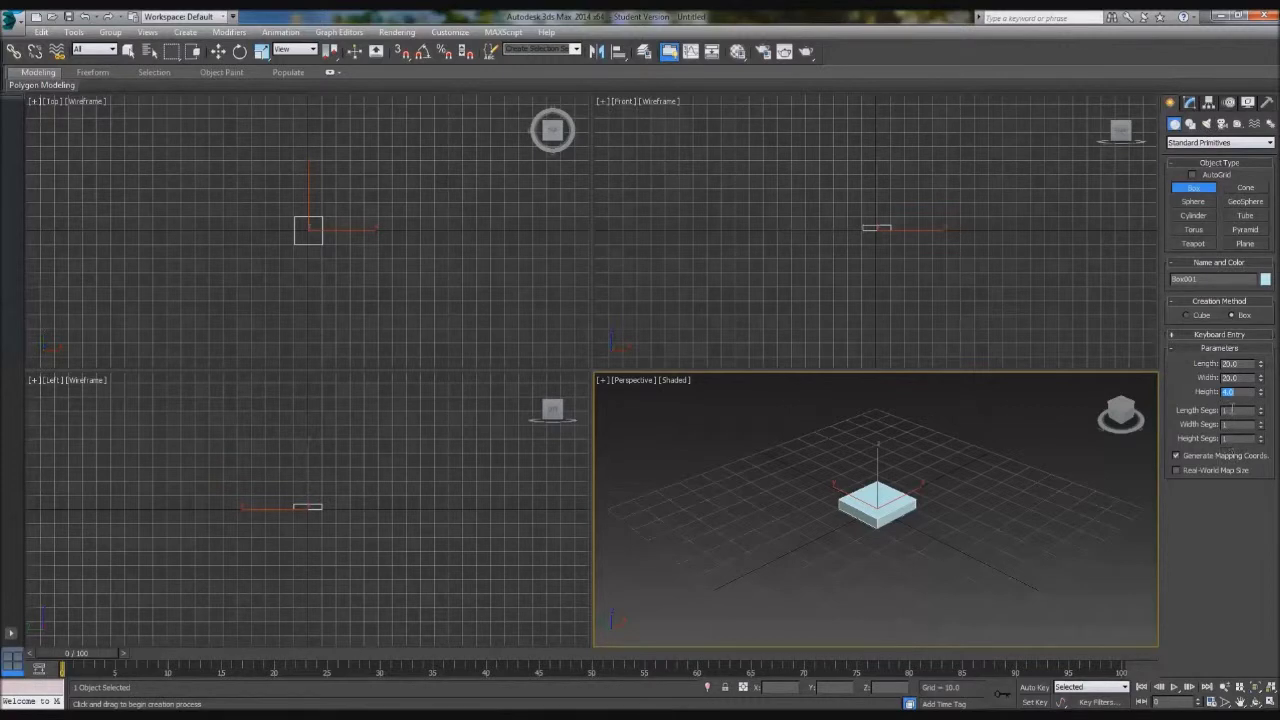
Step: Open the Modify panel parameters of the 20 × 20 × 4 box Box001
left_click(1189, 102)
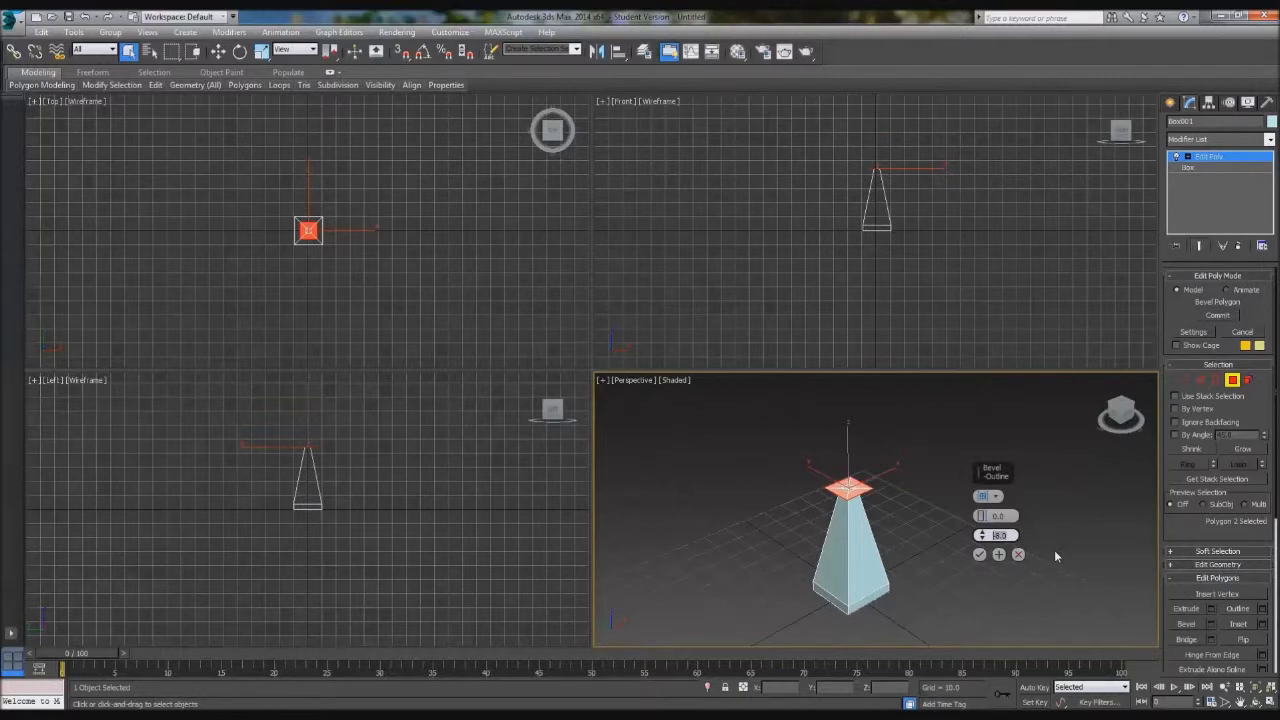
Step: Bevel the box's top polygon outward with outline 50 and commit it
type("100")
key("Return")
type("50")
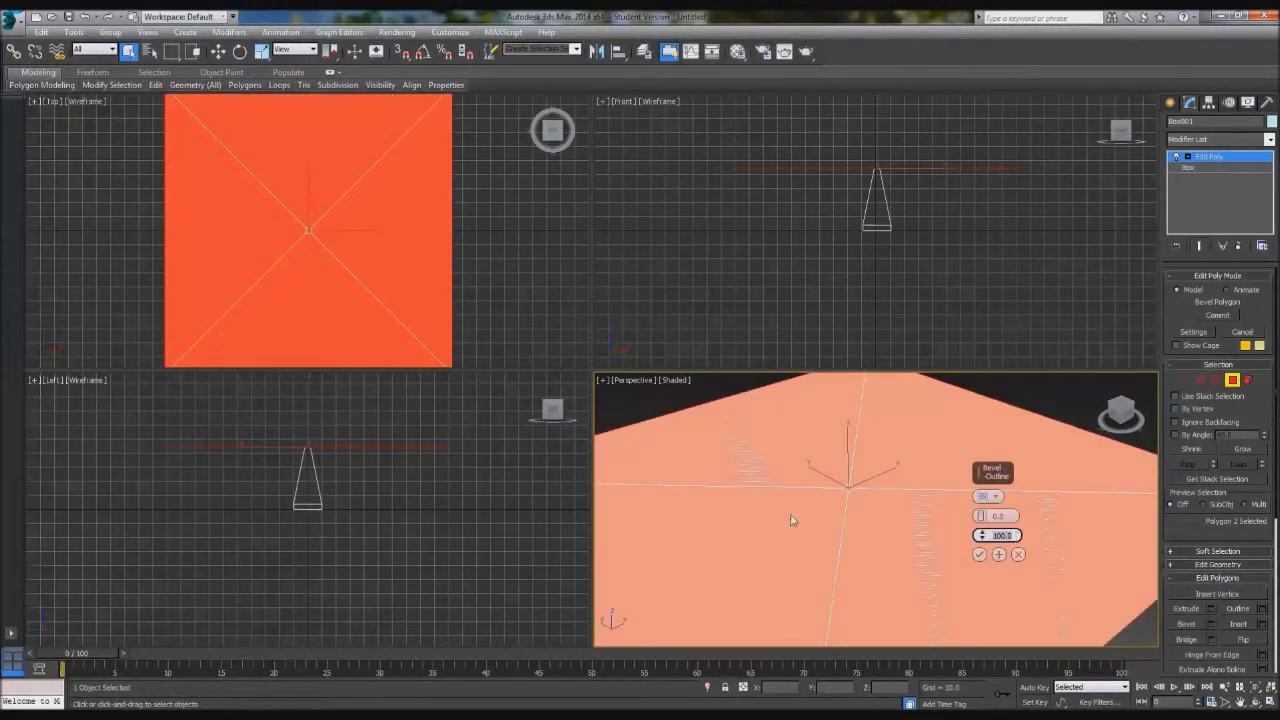
key("Return")
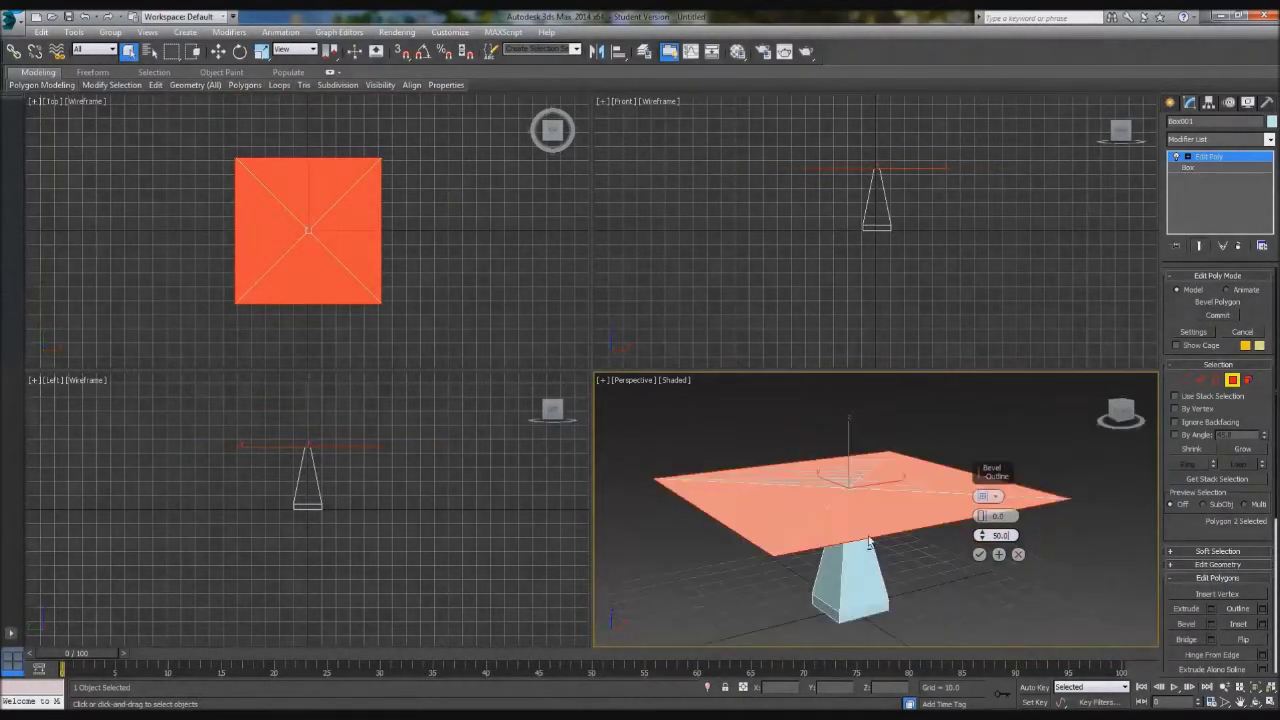
middle_click_drag(879, 528, 990, 530, "alt")
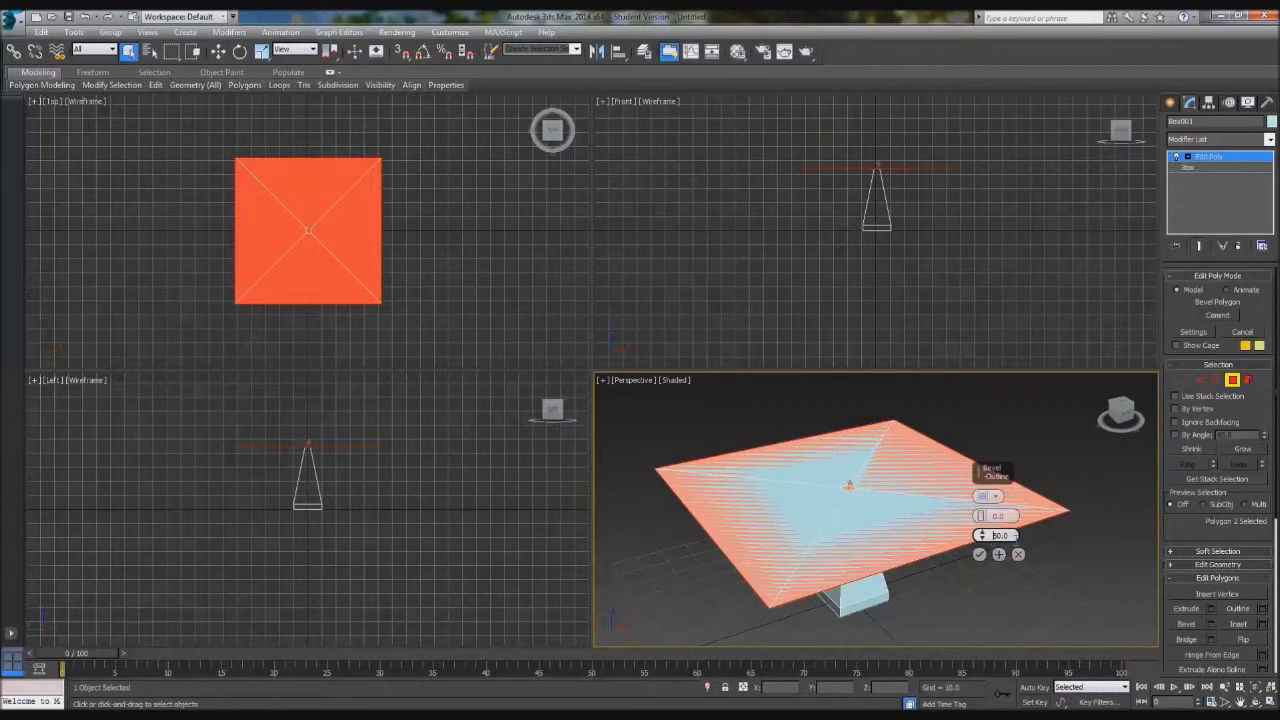
left_click(980, 555)
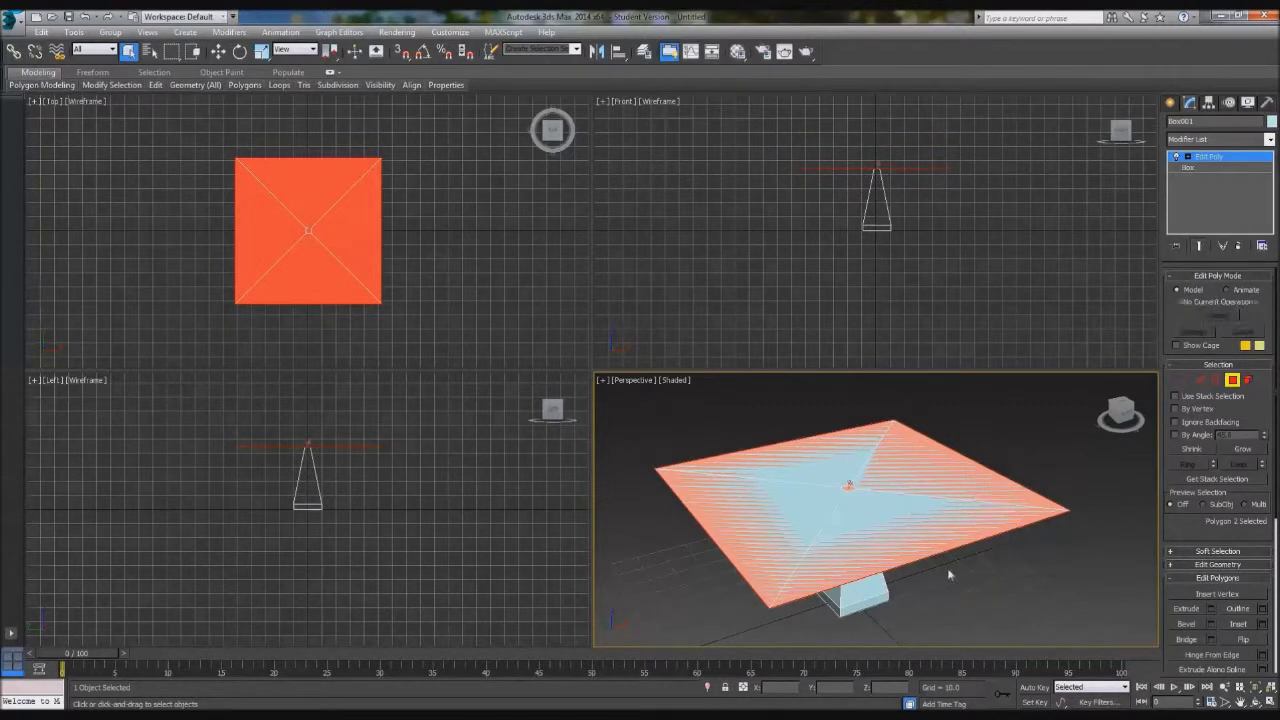
Step: Extrude the tabletop polygon 3 units thick
mouse_move(964, 595)
middle_mouse_down("alt")
mouse_move(977, 580)
mouse_move(947, 517)
middle_mouse_up("alt")
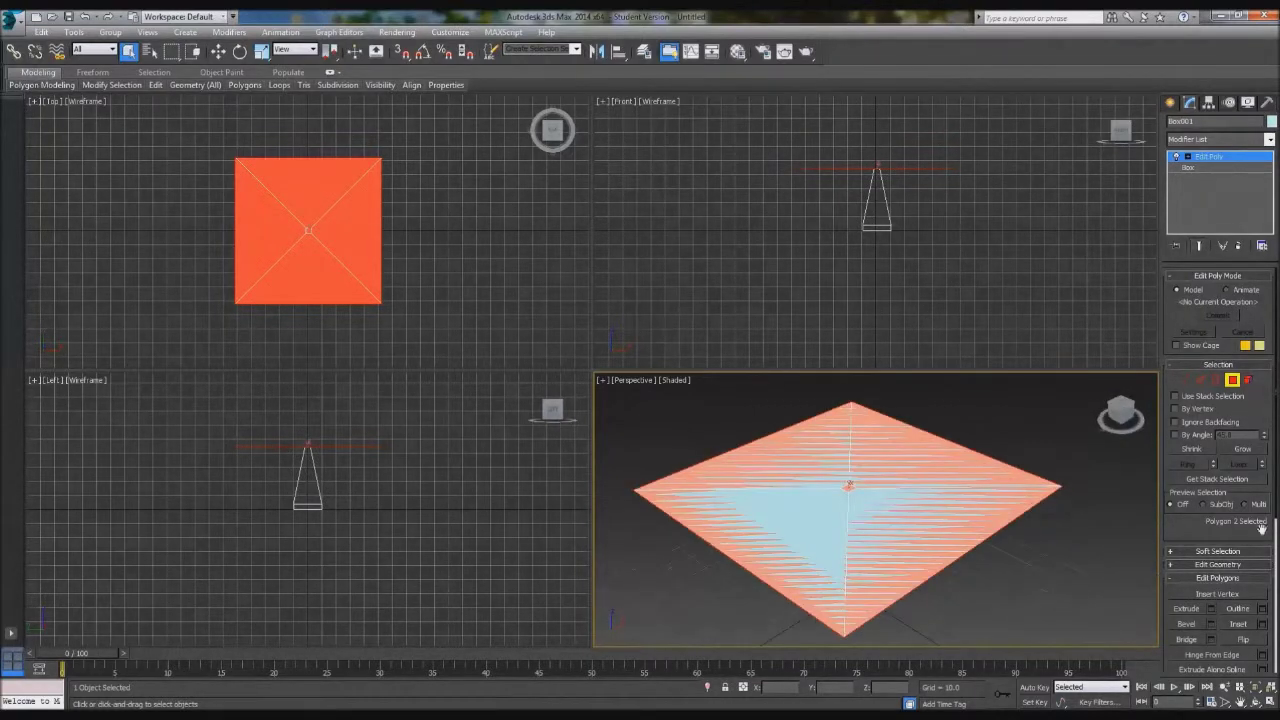
left_click(1211, 609)
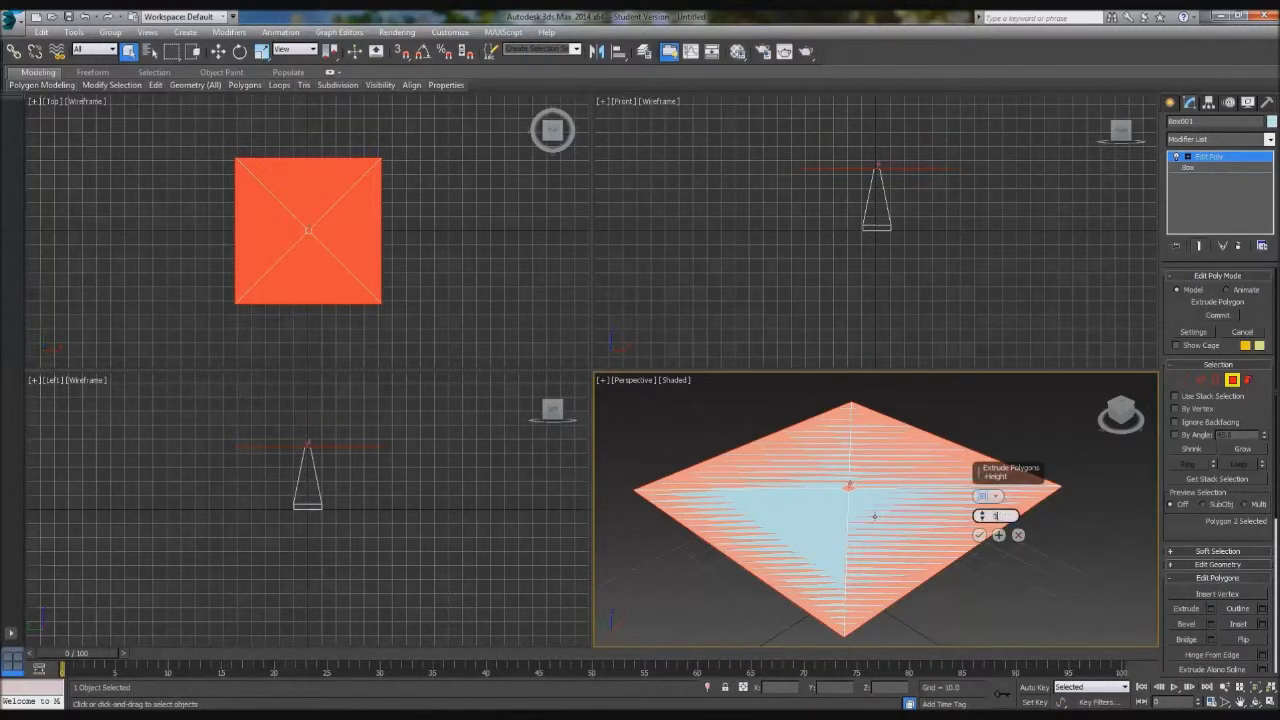
key("Return")
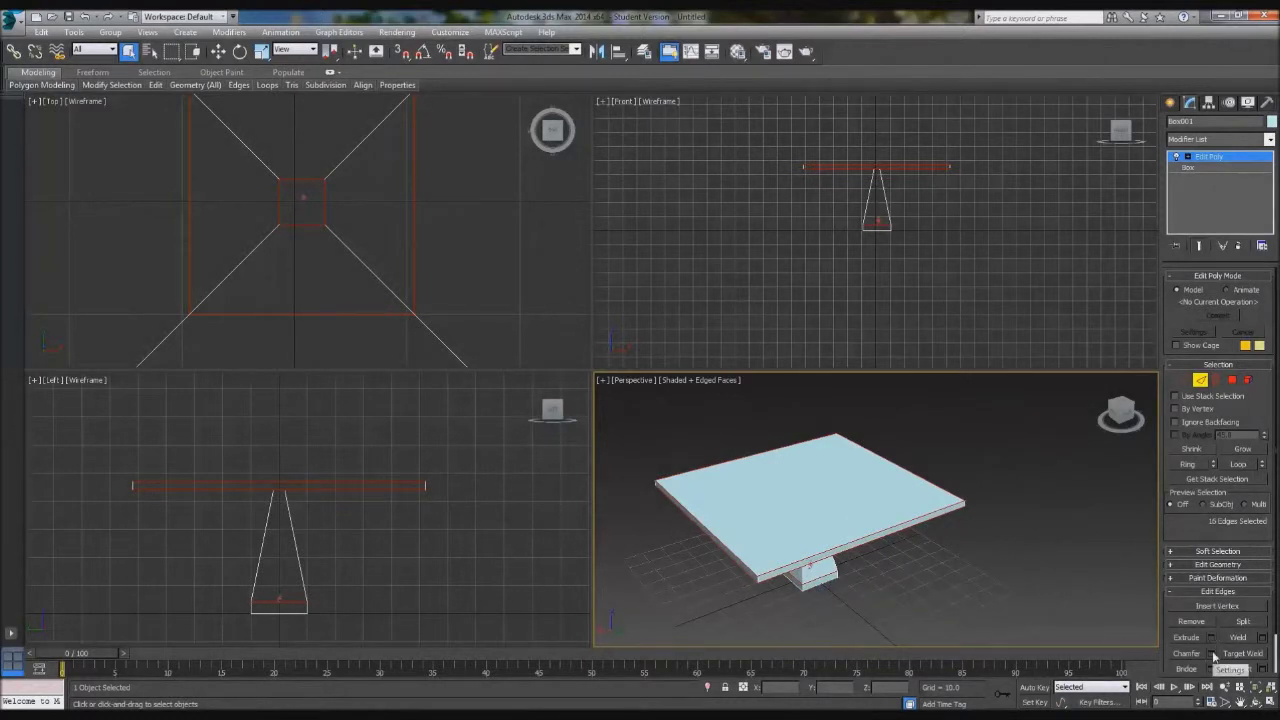
Step: Chamfer the selected table edges by 0.1
left_click(1212, 653)
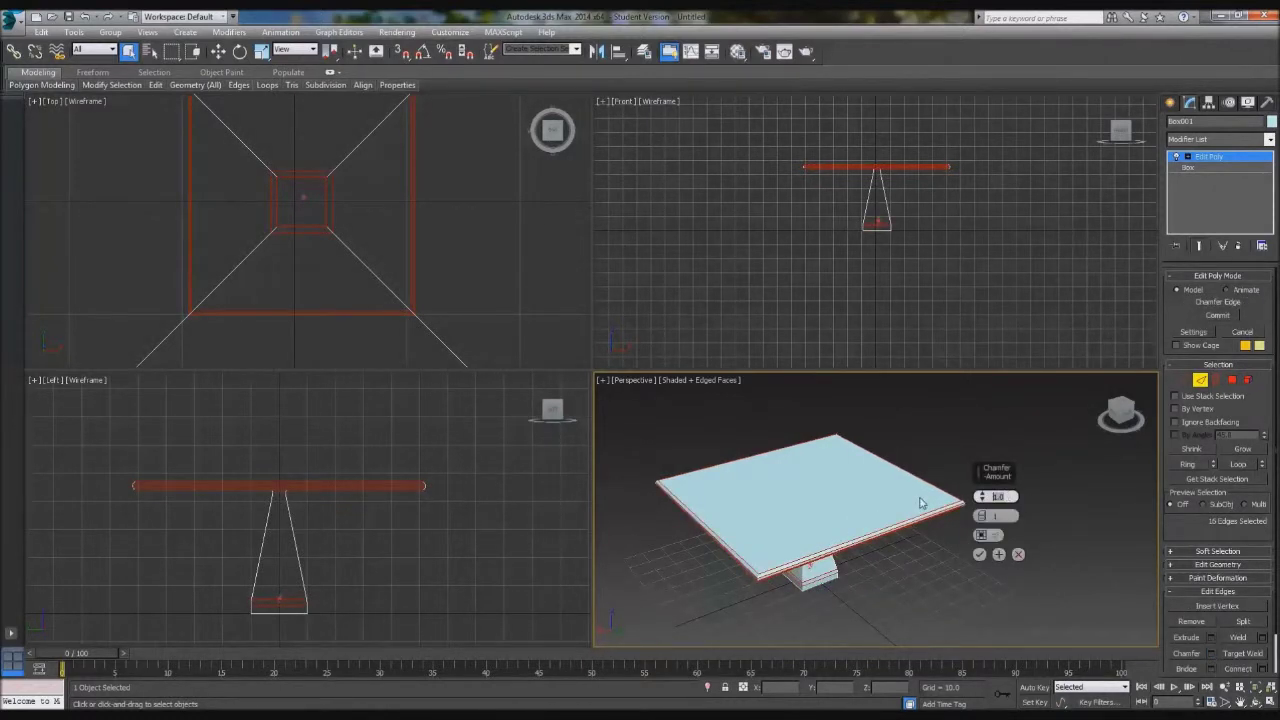
type("1")
key("Return")
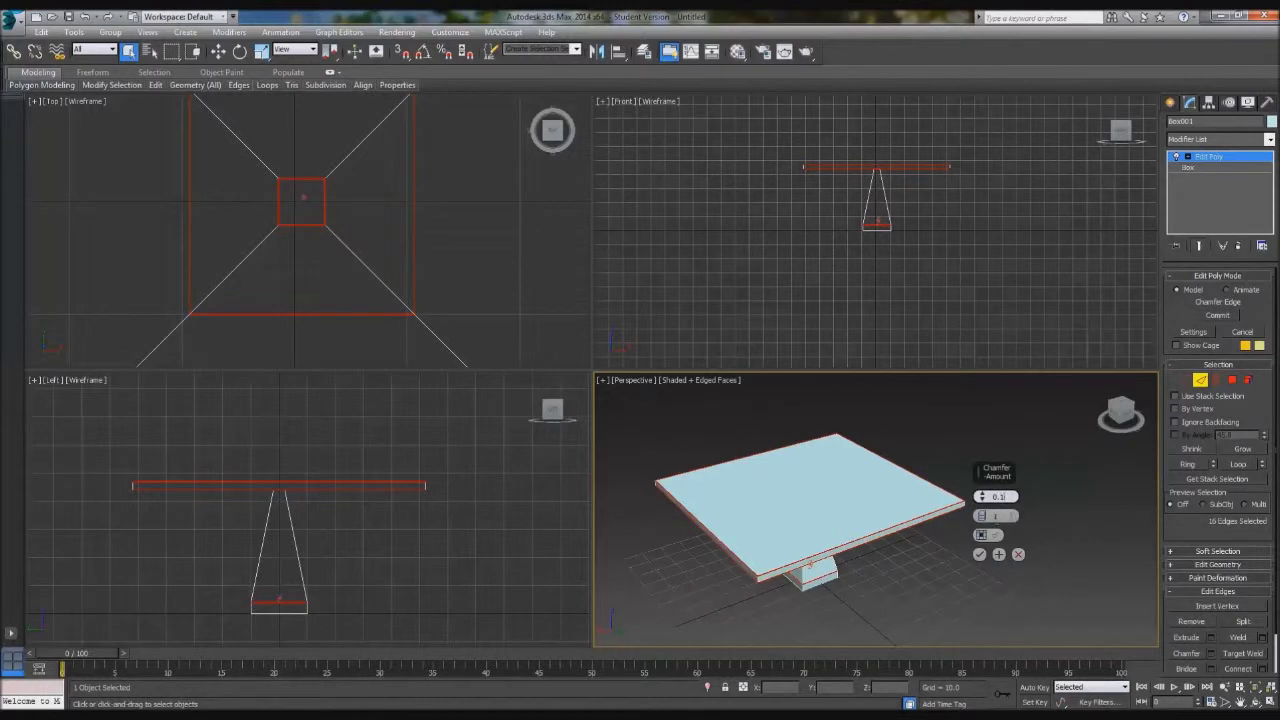
left_click(979, 554)
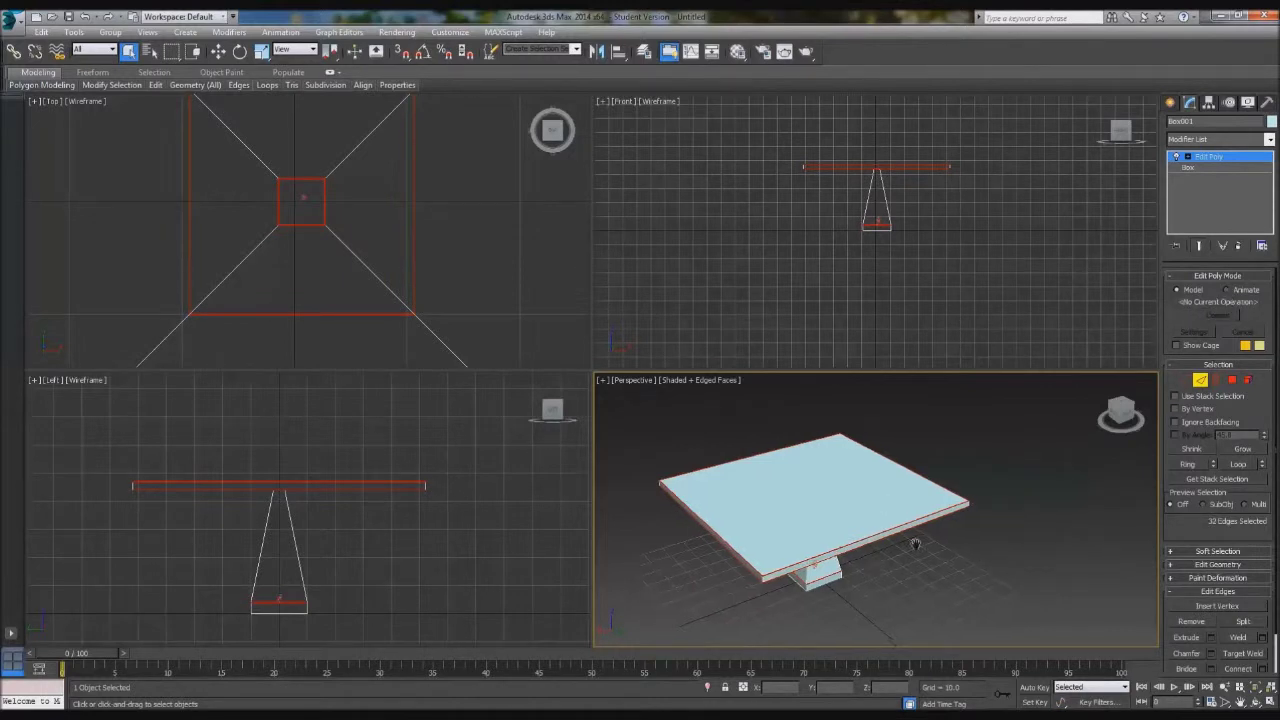
middle_click_drag(915, 544, 945, 540, "alt")
Step: Add a MeshSmooth modifier to Box001 and set its iterations to 4
left_click(1220, 139)
left_click(1215, 400)
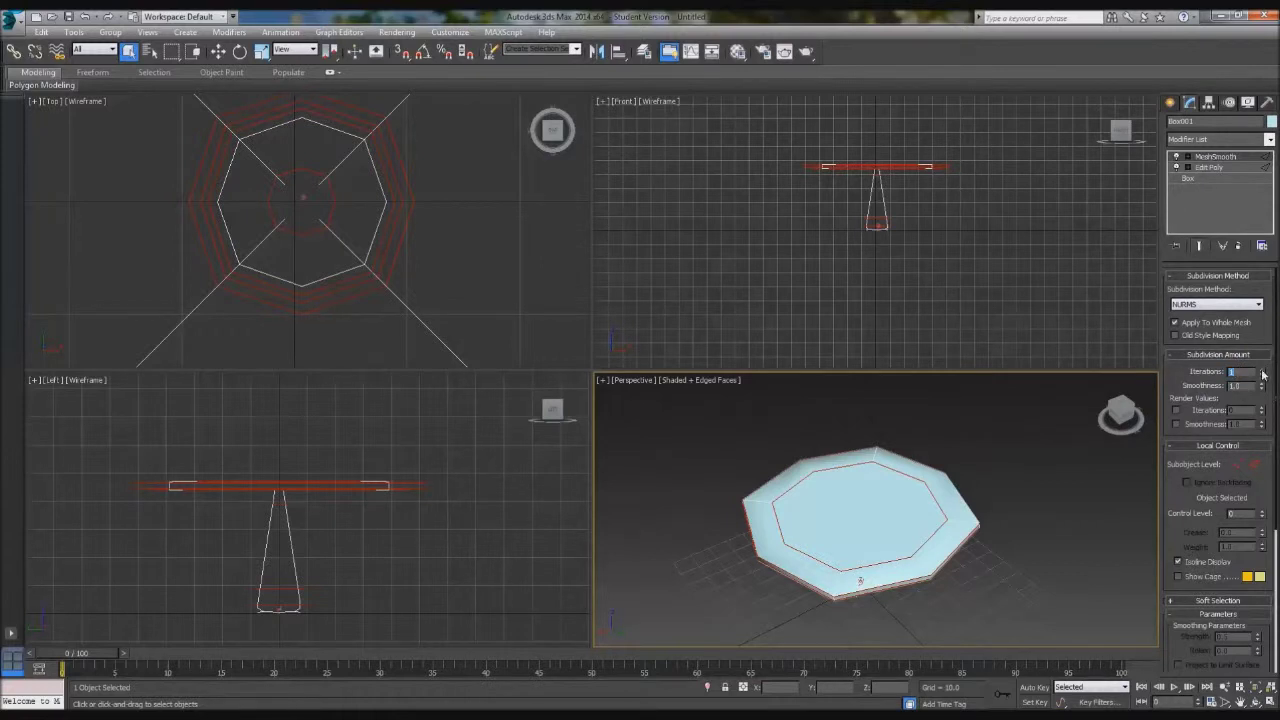
mouse_move(1055, 449)
middle_mouse_down("alt")
mouse_move(1015, 452)
mouse_move(1018, 464)
middle_mouse_up("alt")
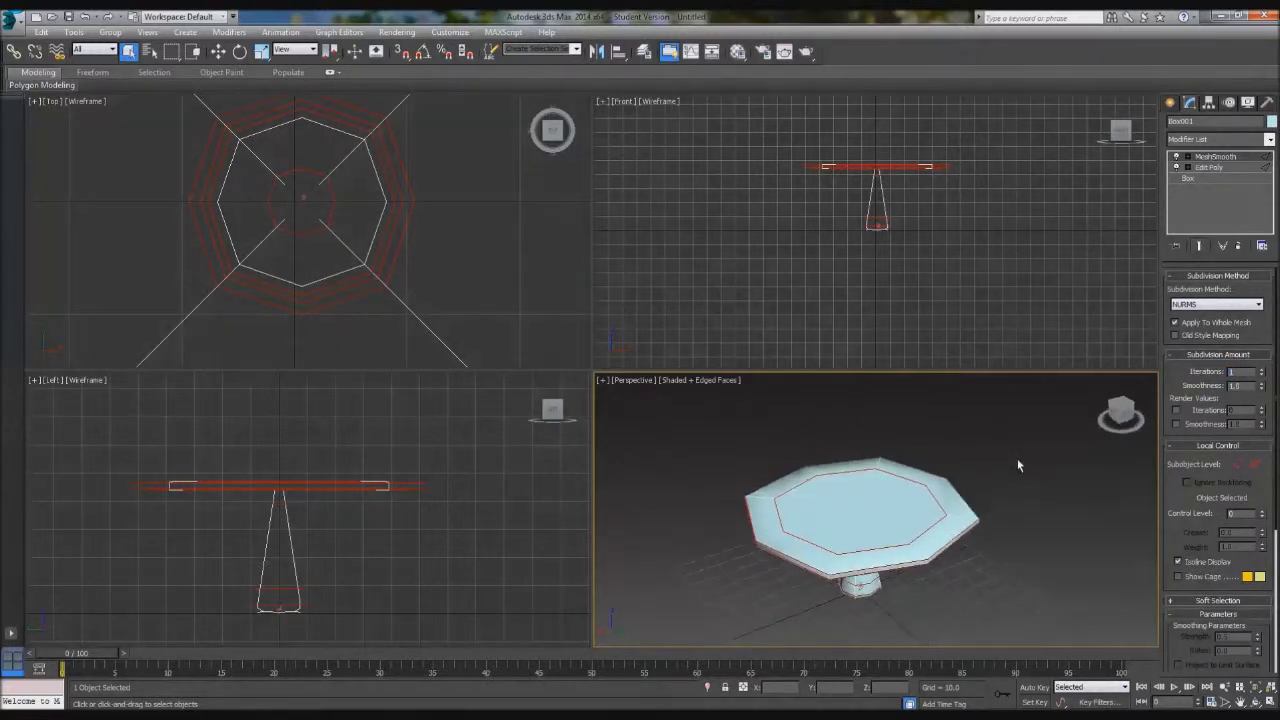
left_click(1262, 372)
mouse_move(1003, 528)
middle_mouse_down("alt")
mouse_move(997, 482)
mouse_move(992, 529)
mouse_move(983, 497)
mouse_move(986, 540)
middle_mouse_up("alt")
left_click(1262, 369)
left_click(1262, 369)
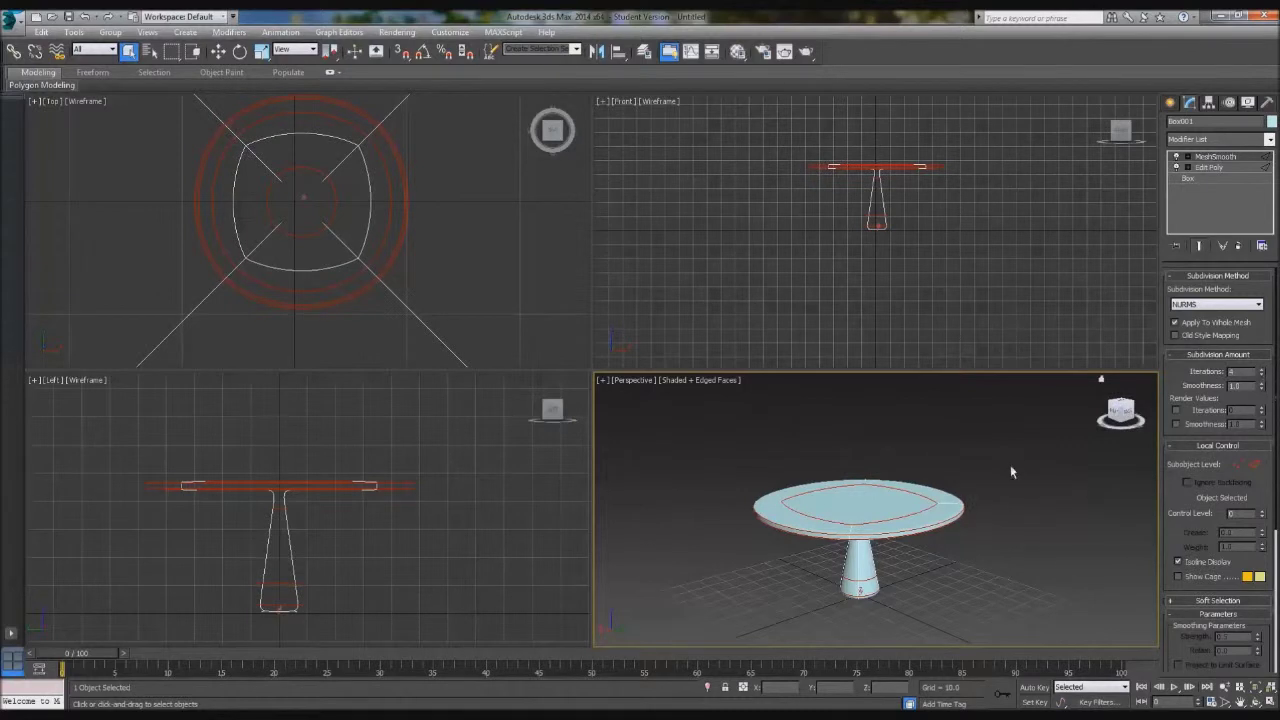
middle_click_drag(1011, 468, 1026, 491, "alt")
left_click(1262, 375)
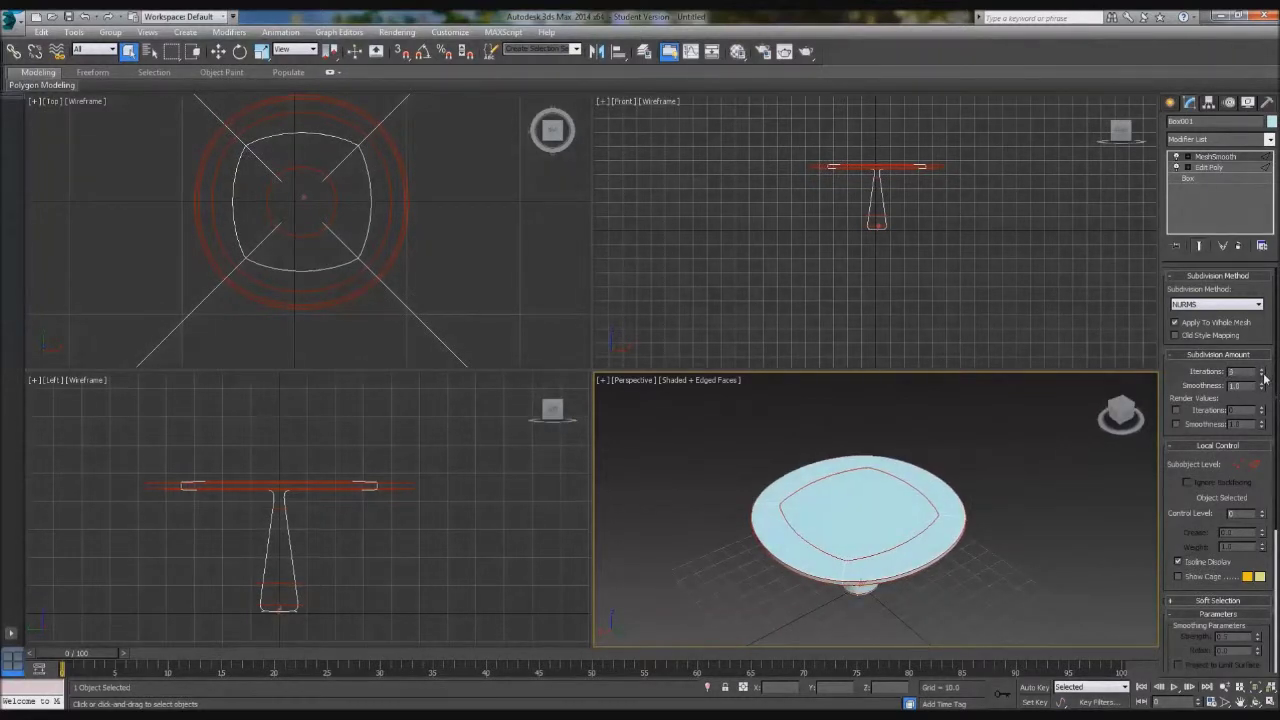
left_click(1262, 369)
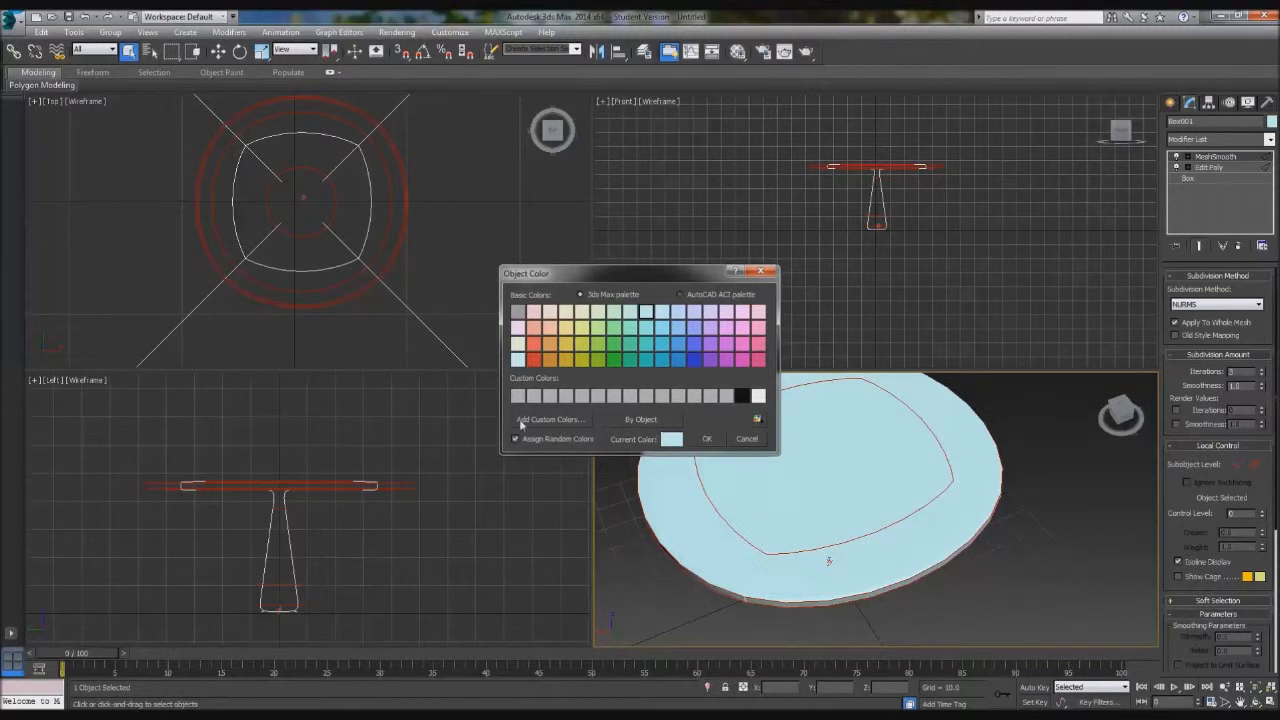
Step: Give the table a custom orange object colour
left_click(520, 421)
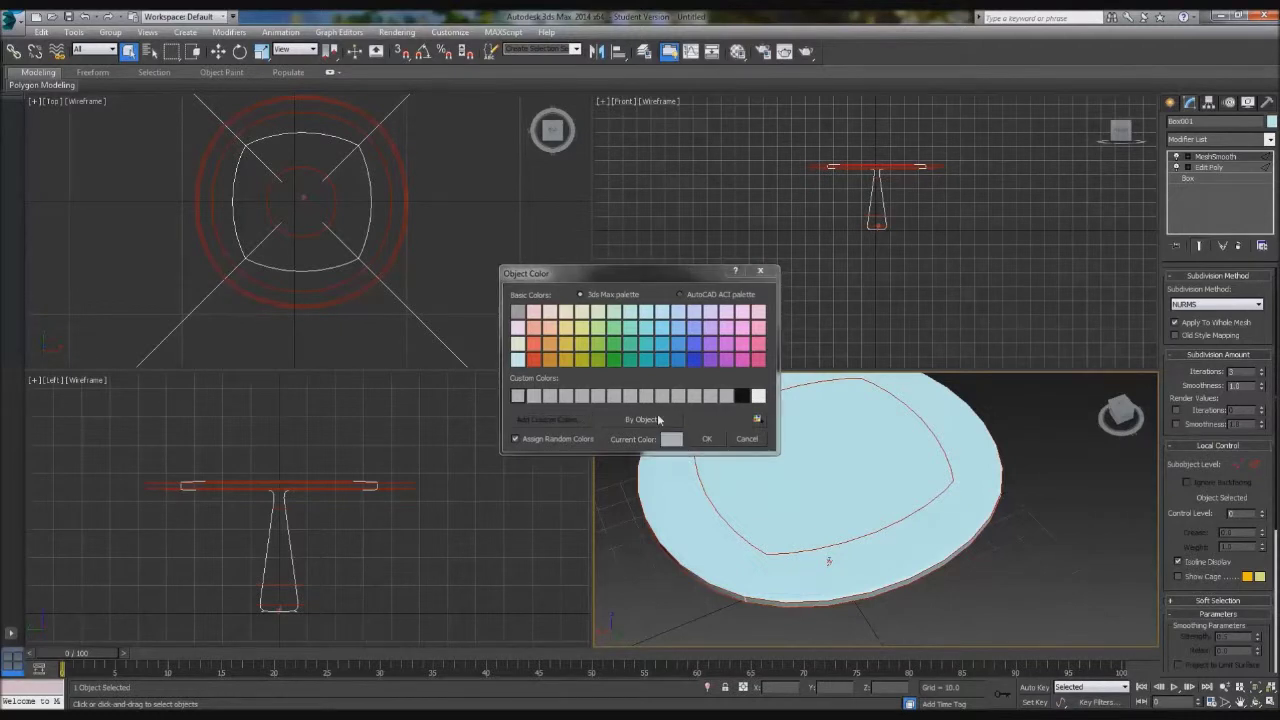
left_click_drag(547, 165, 528, 160)
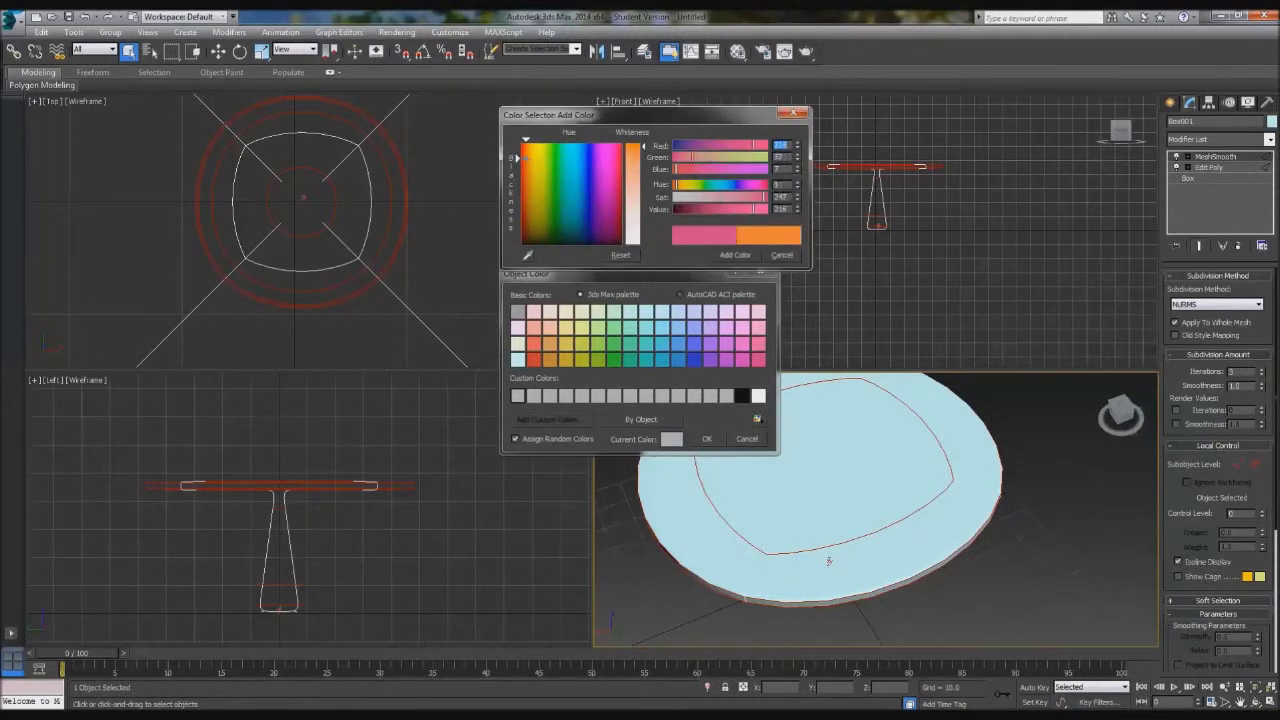
left_click_drag(528, 160, 529, 238)
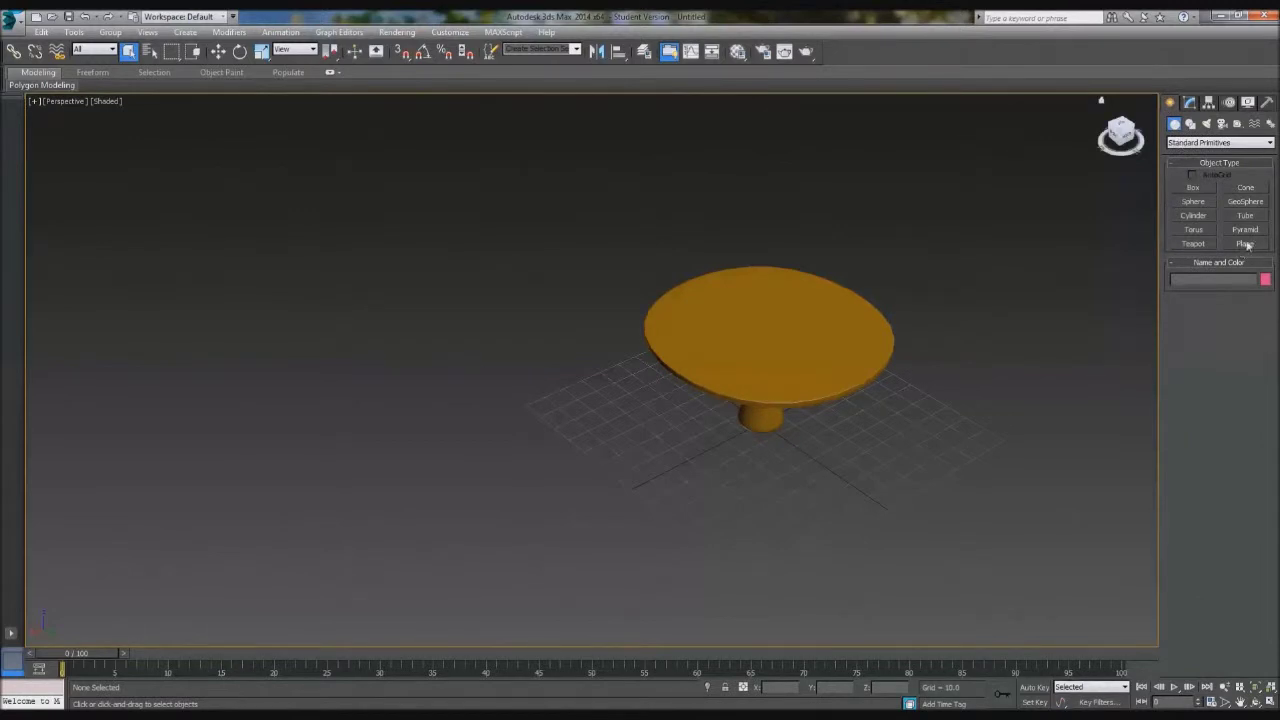
Step: Draw a plane about 120 × 128 under the table in the top view
left_click(1245, 244)
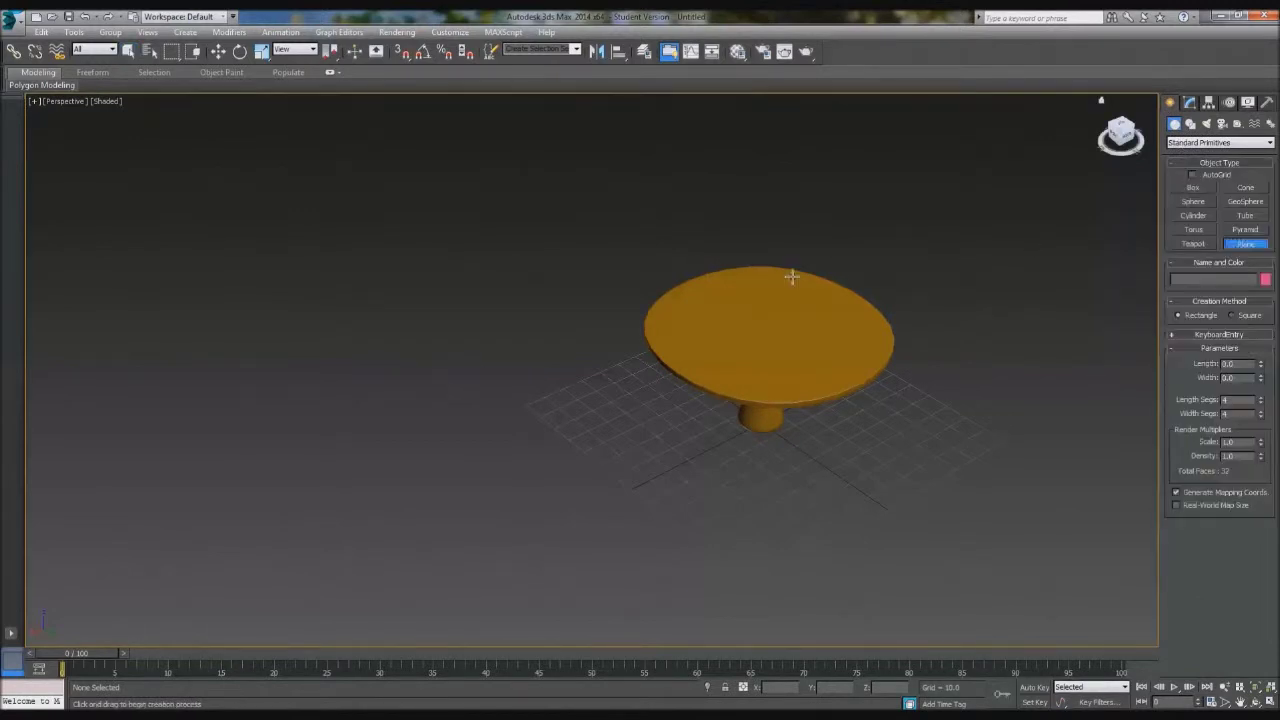
key("alt+w")
middle_click_drag(947, 512, 882, 542)
scroll(317, 217, "down", 5)
scroll(317, 217, "down", 4)
scroll(317, 206, "up", 4)
scroll(280, 185, "up", 2)
mouse_move(215, 149)
left_mouse_down()
mouse_move(414, 317)
mouse_move(395, 317)
left_mouse_up()
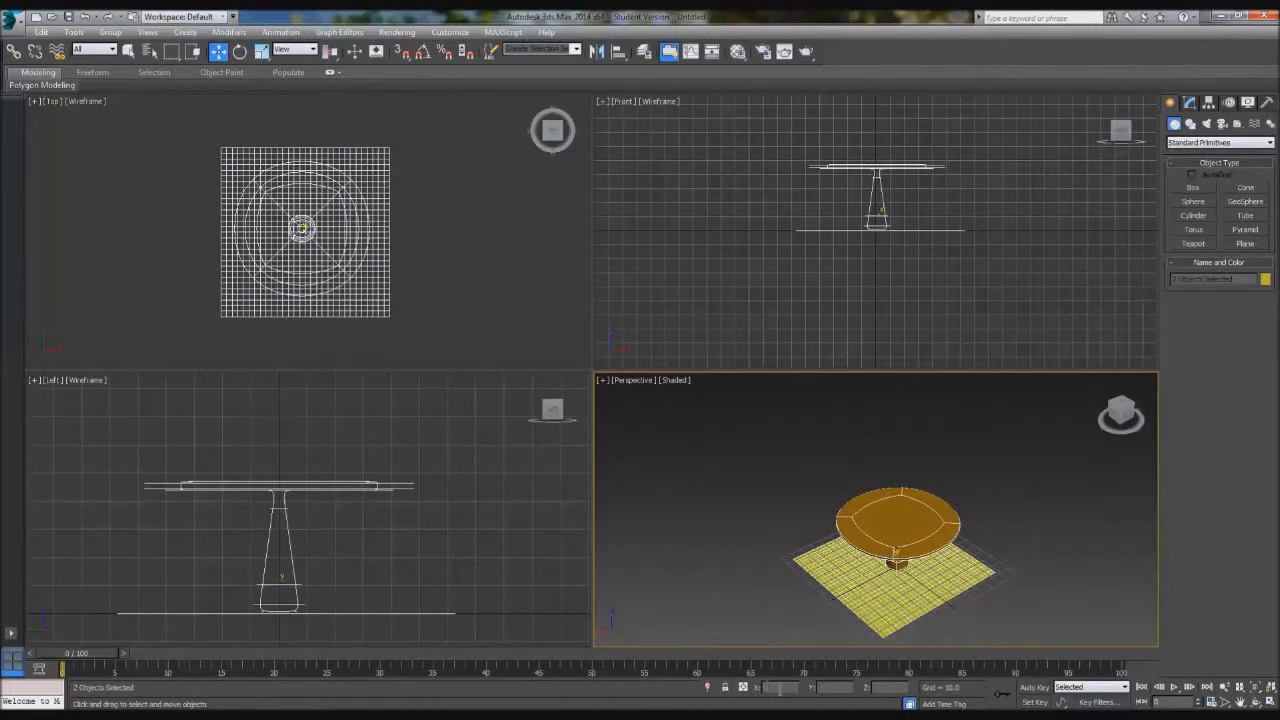
left_click_drag(897, 562, 899, 565)
Step: Select Plane001 alone and move it up in the Front view above the tabletop
left_click(993, 587)
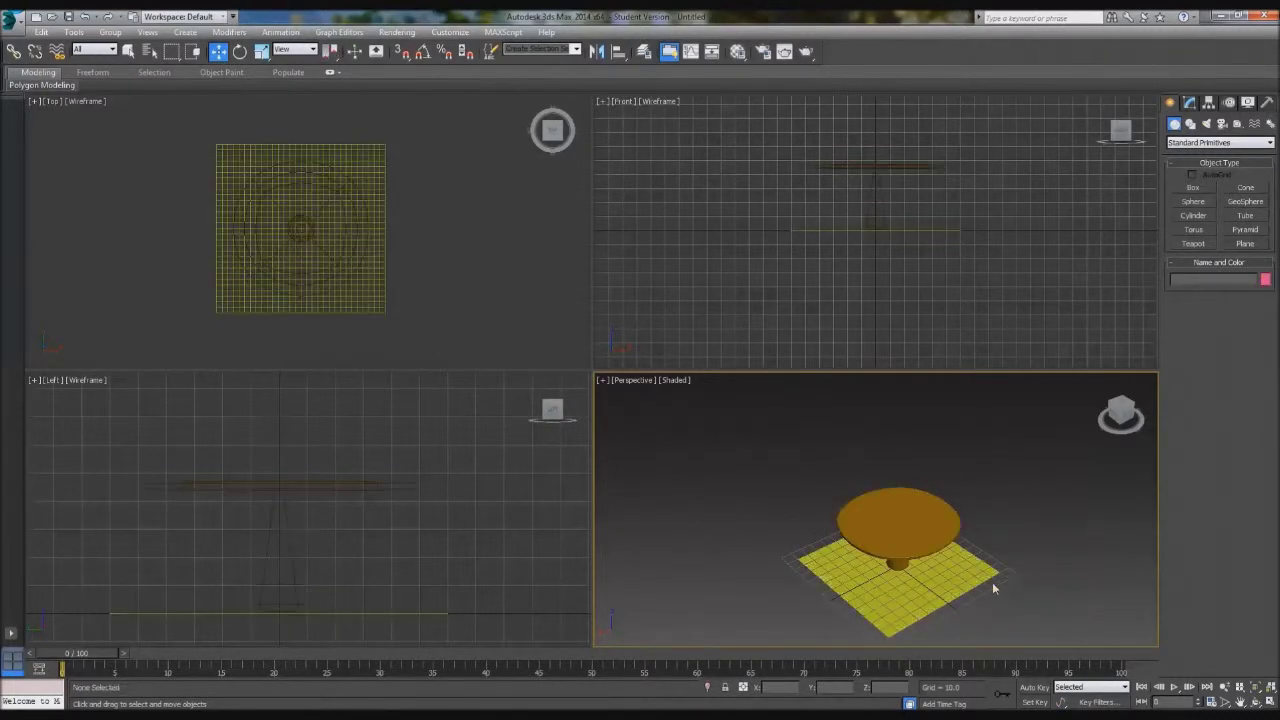
left_click(907, 592)
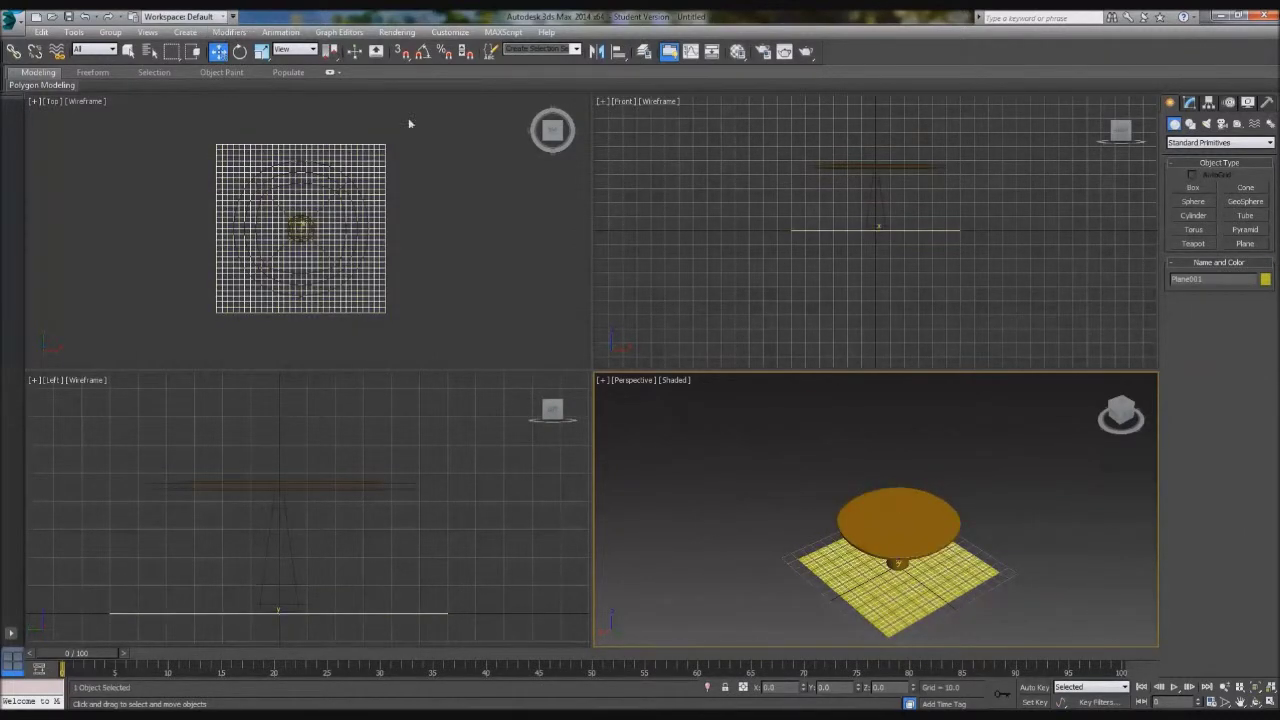
right_click(775, 160)
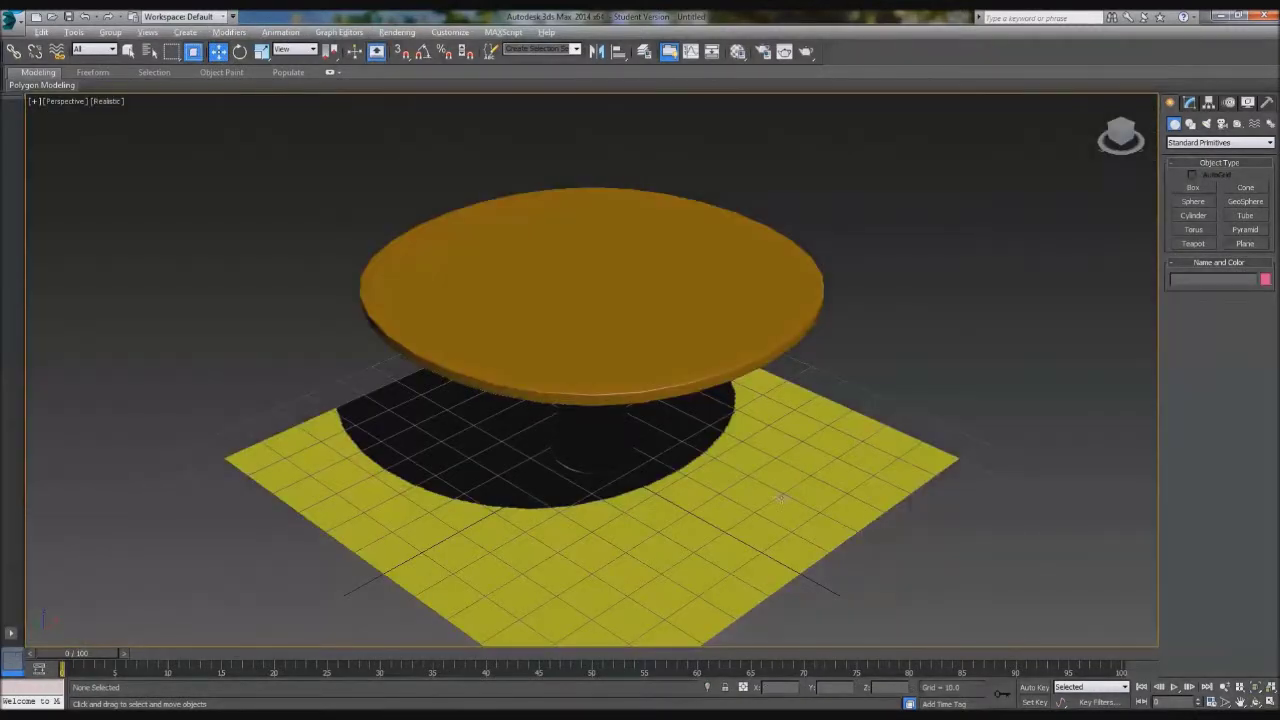
key("g")
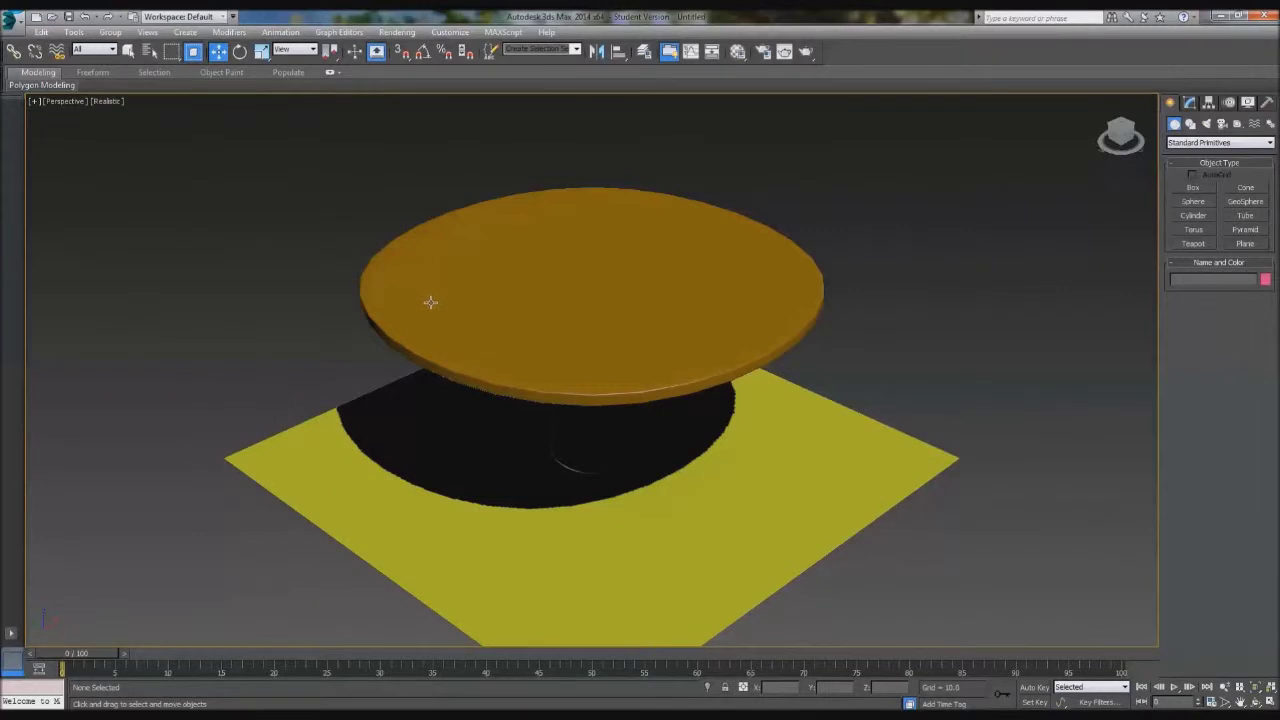
left_click(492, 492)
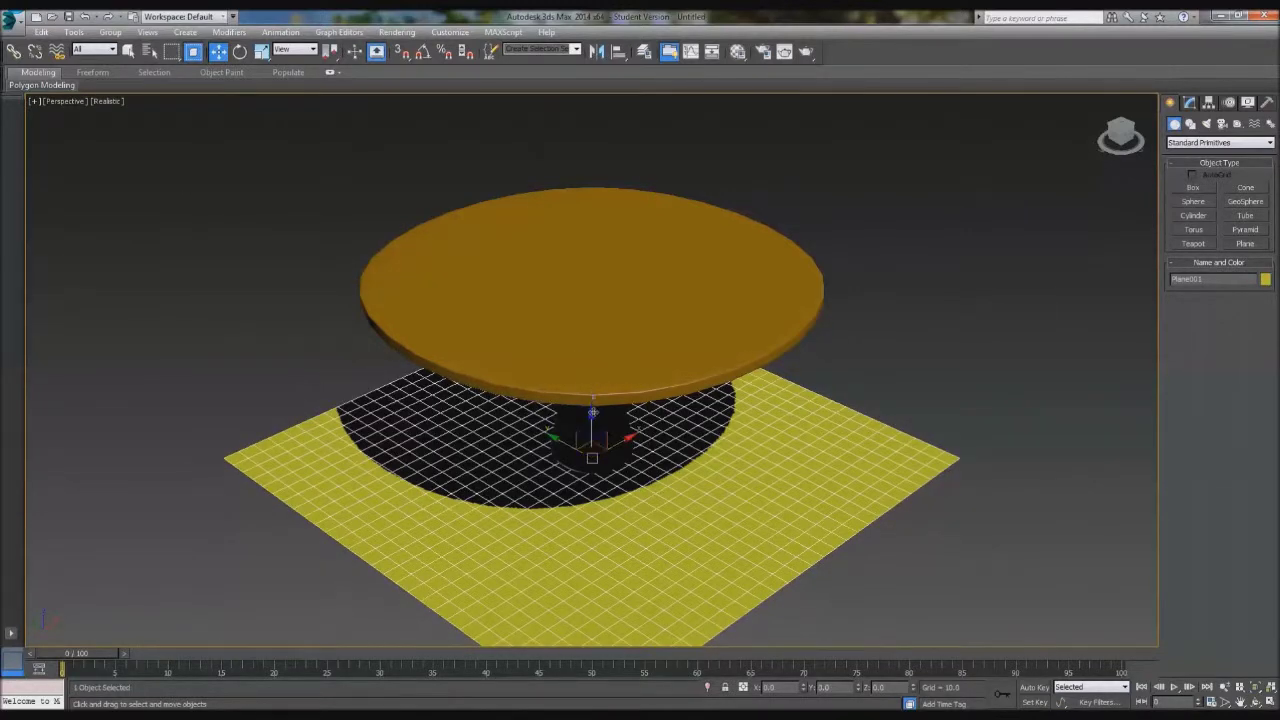
key("alt+w")
mouse_move(898, 324)
left_mouse_down()
mouse_move(895, 51)
mouse_move(890, 147)
left_mouse_up()
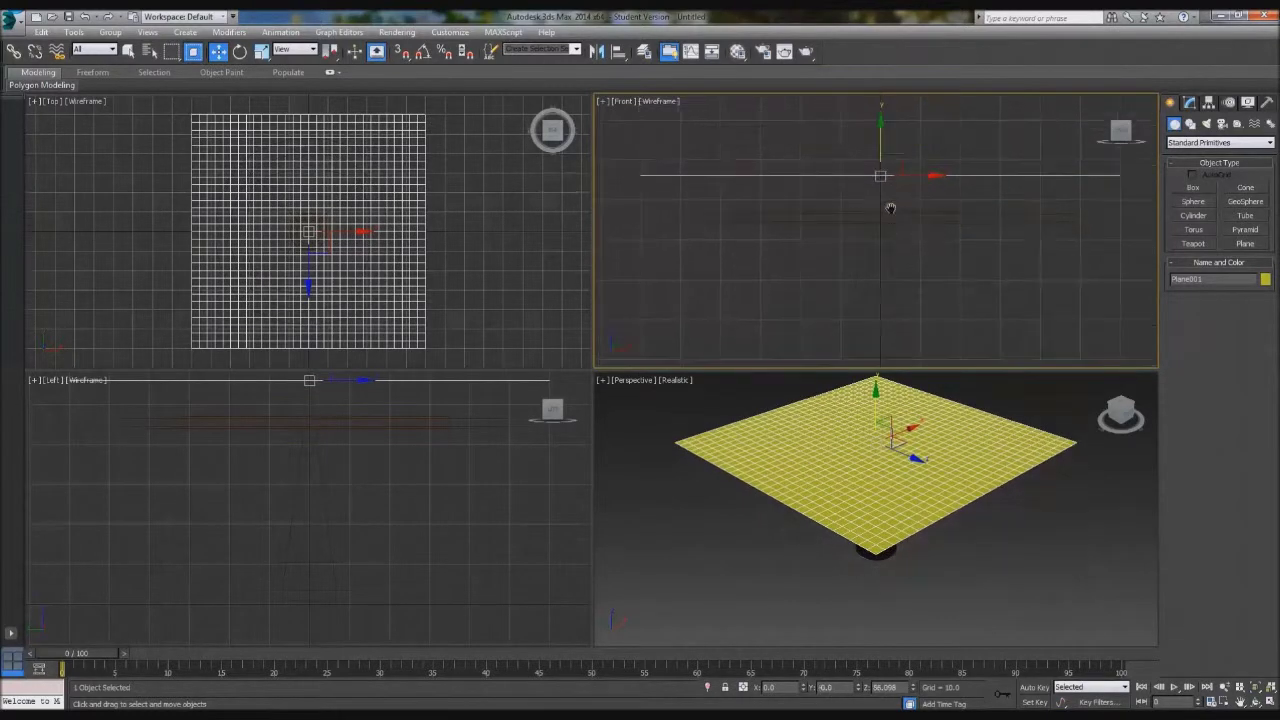
middle_click_drag(880, 470, 930, 470, "alt")
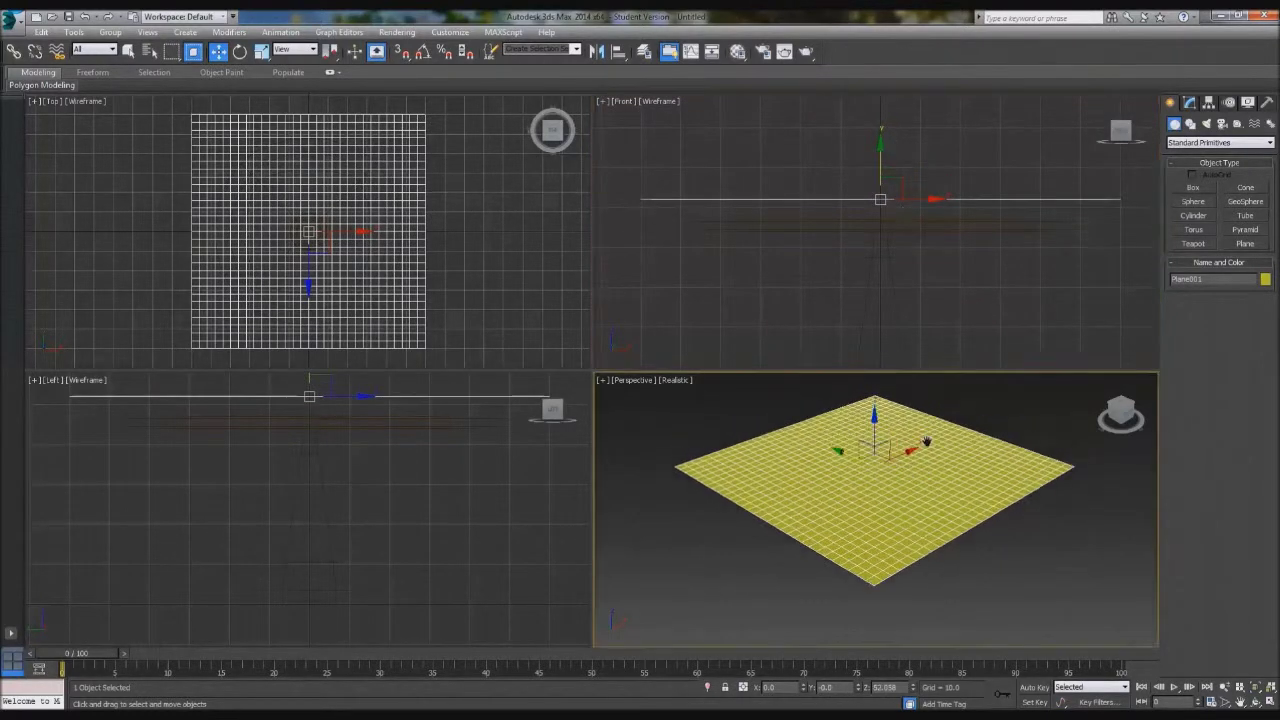
Step: Add a Cloth modifier to Plane001 from the Modifier List
left_click(1190, 103)
left_click(1209, 140)
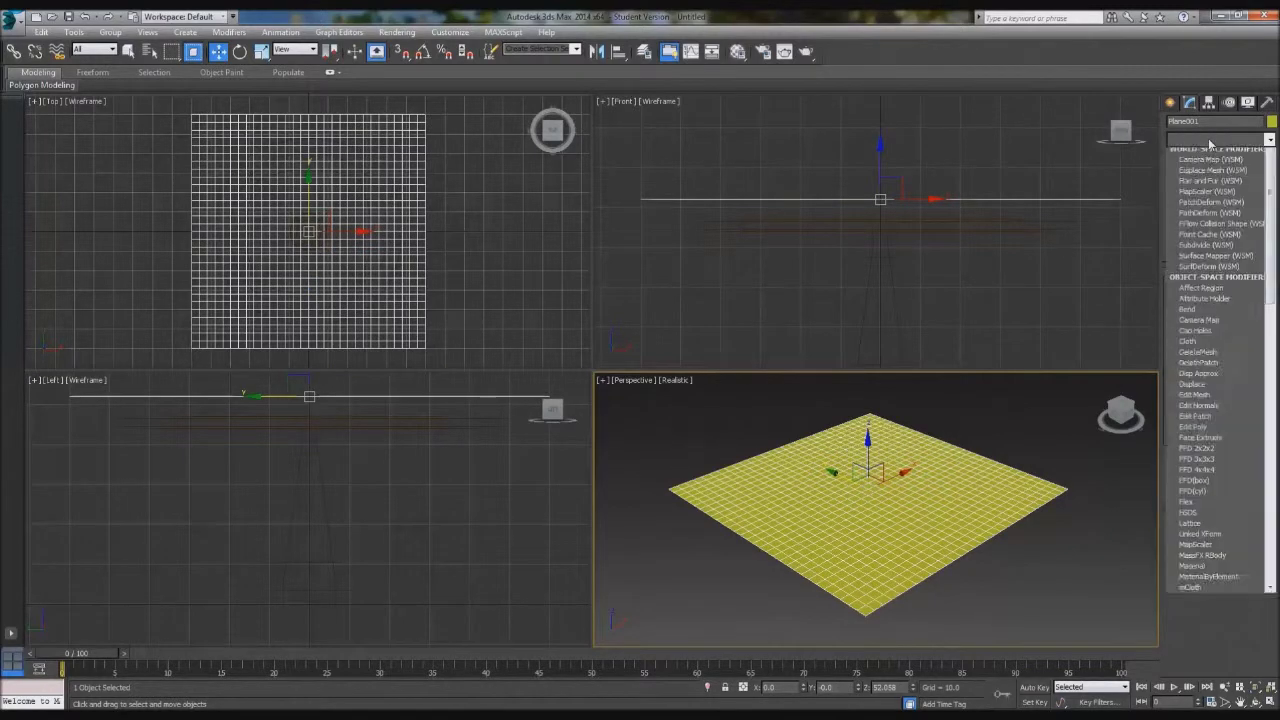
scroll(1209, 140, "down", 5)
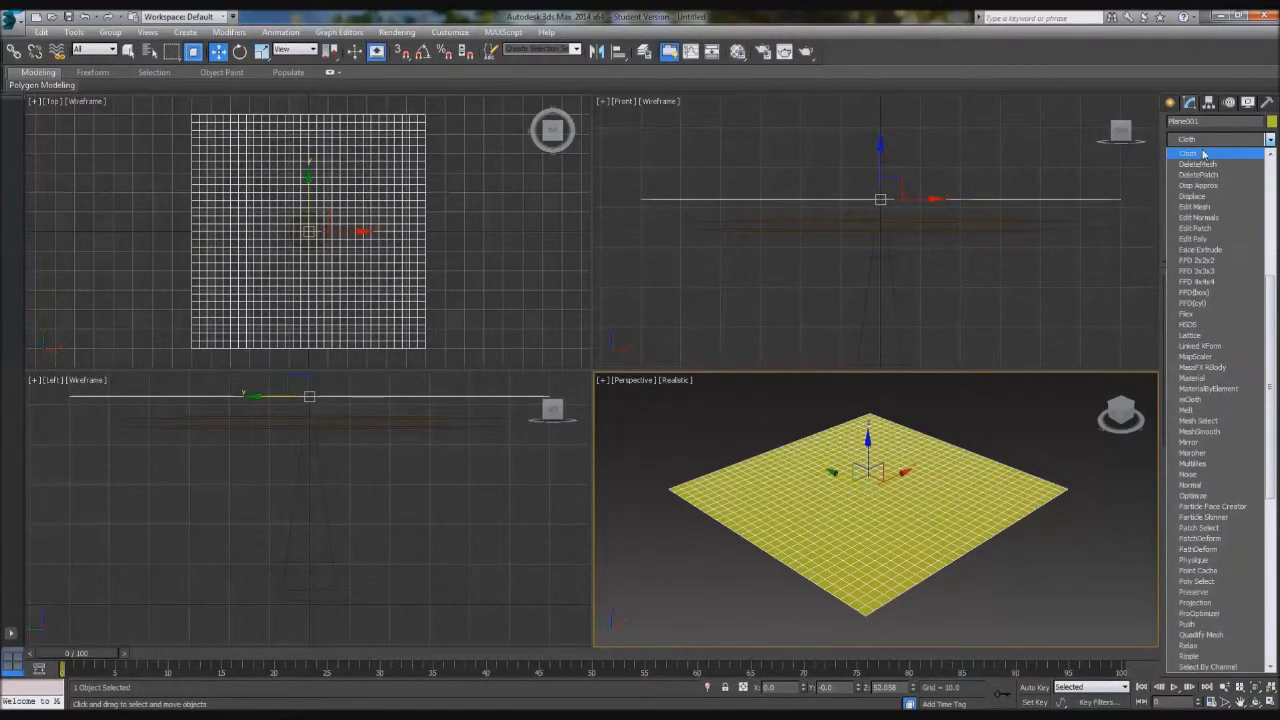
left_click(1200, 164)
mouse_move(978, 430)
middle_mouse_down("alt")
mouse_move(1009, 343)
mouse_move(1124, 353)
middle_mouse_up("alt")
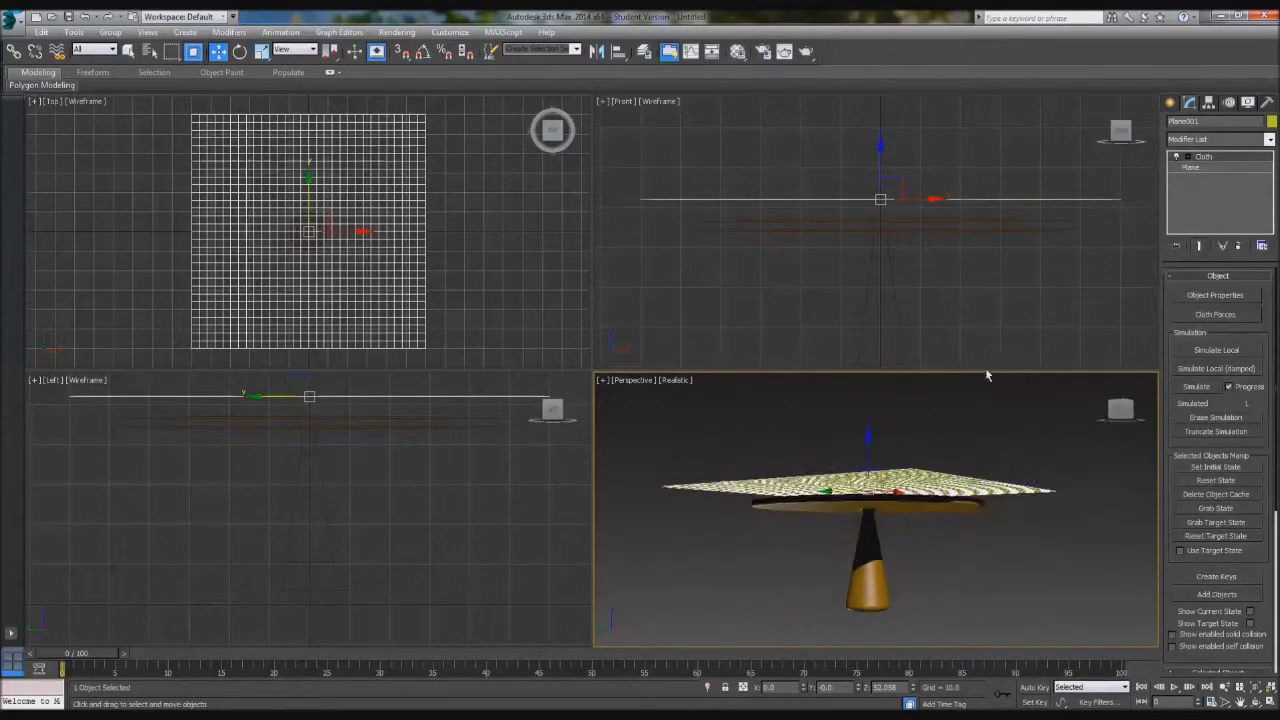
Step: Add Box001 to the simulation as a collision object and set Plane001 as cloth
left_click(1245, 297)
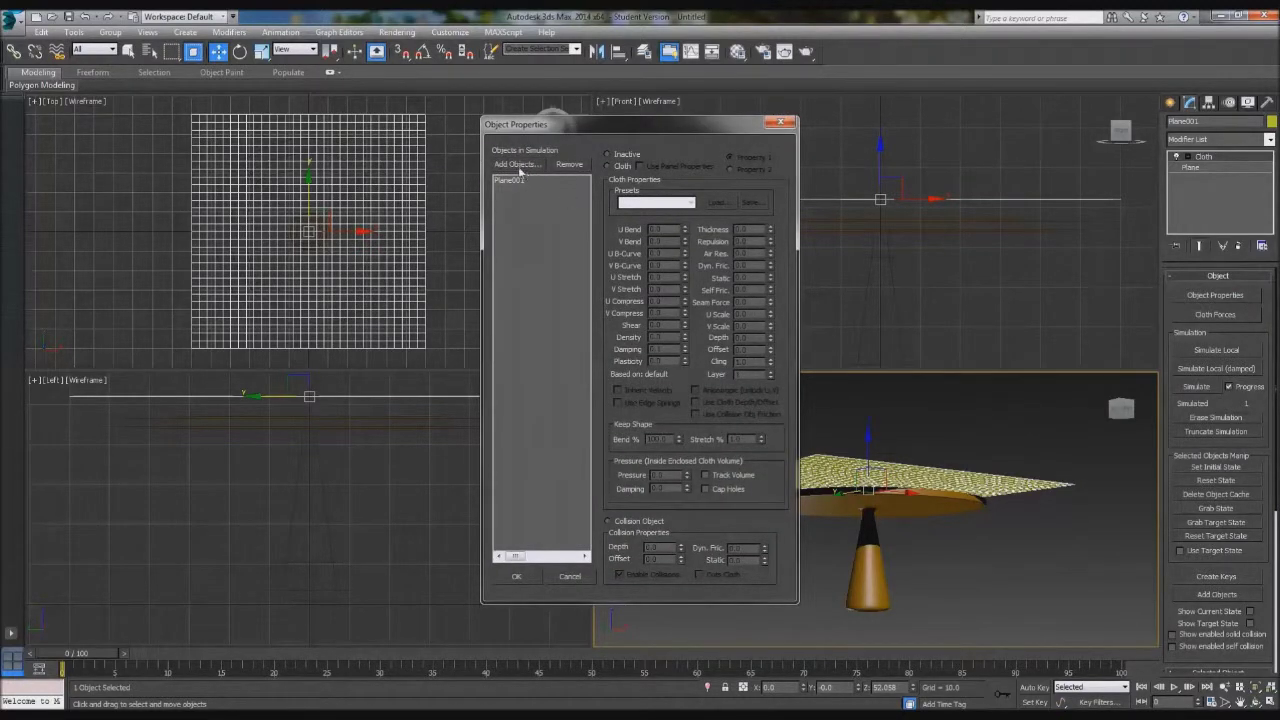
left_click(517, 165)
left_click(100, 144)
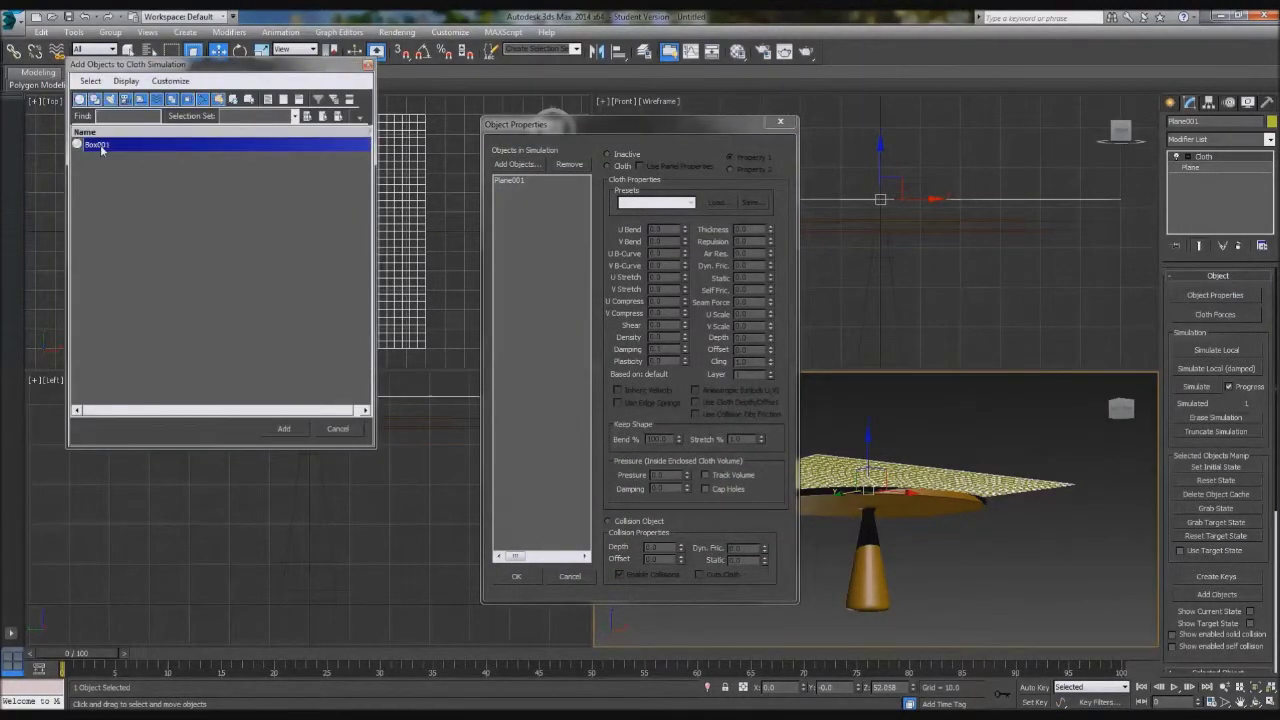
double_click(100, 144)
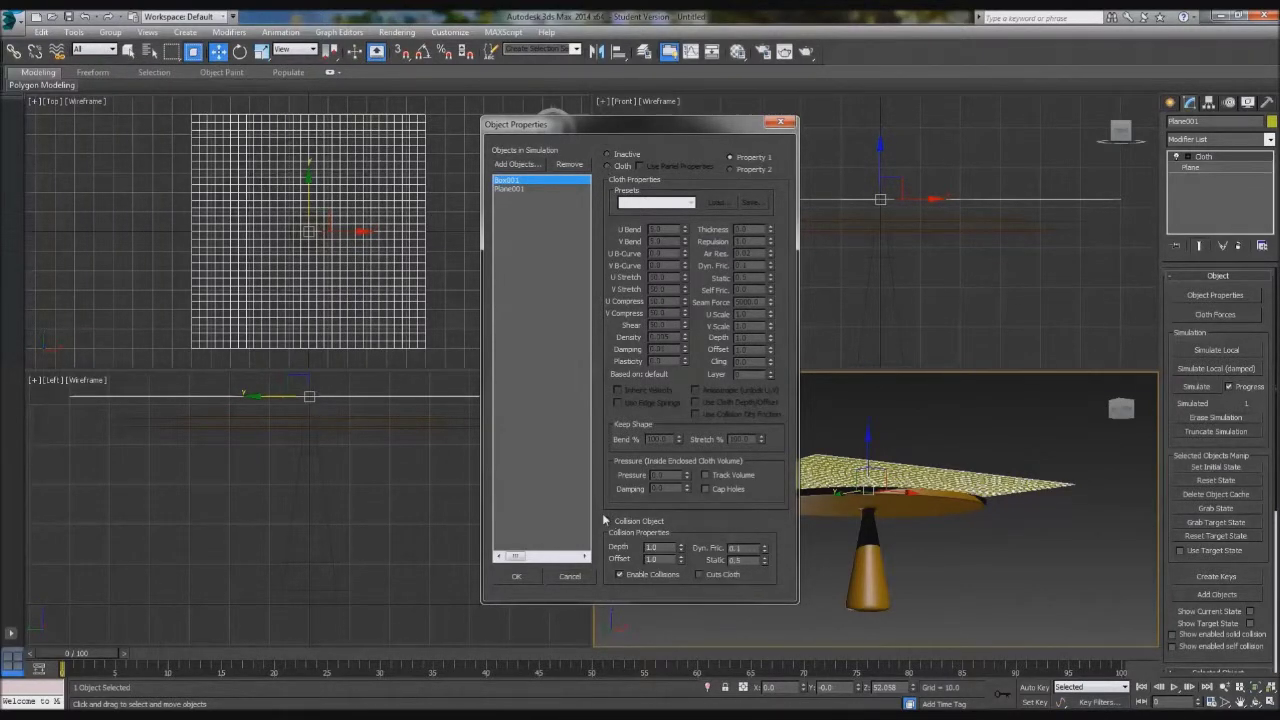
left_click(508, 188)
left_click(609, 166)
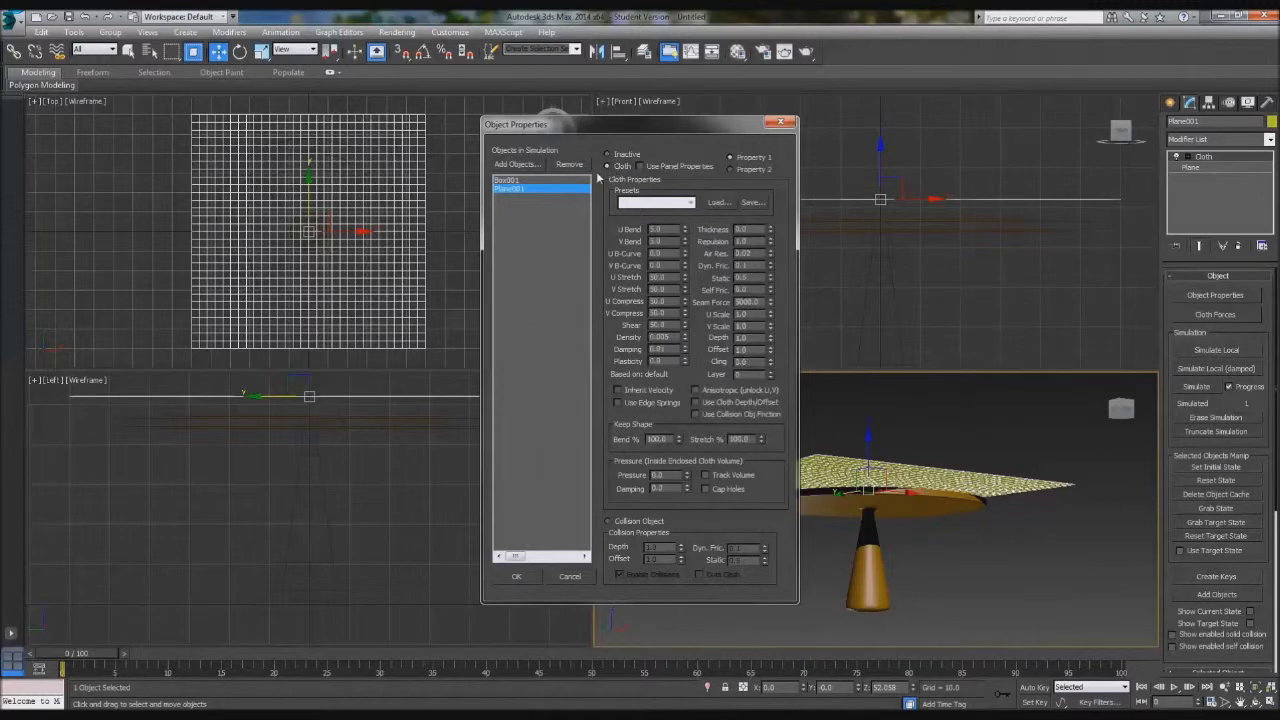
left_click(507, 180)
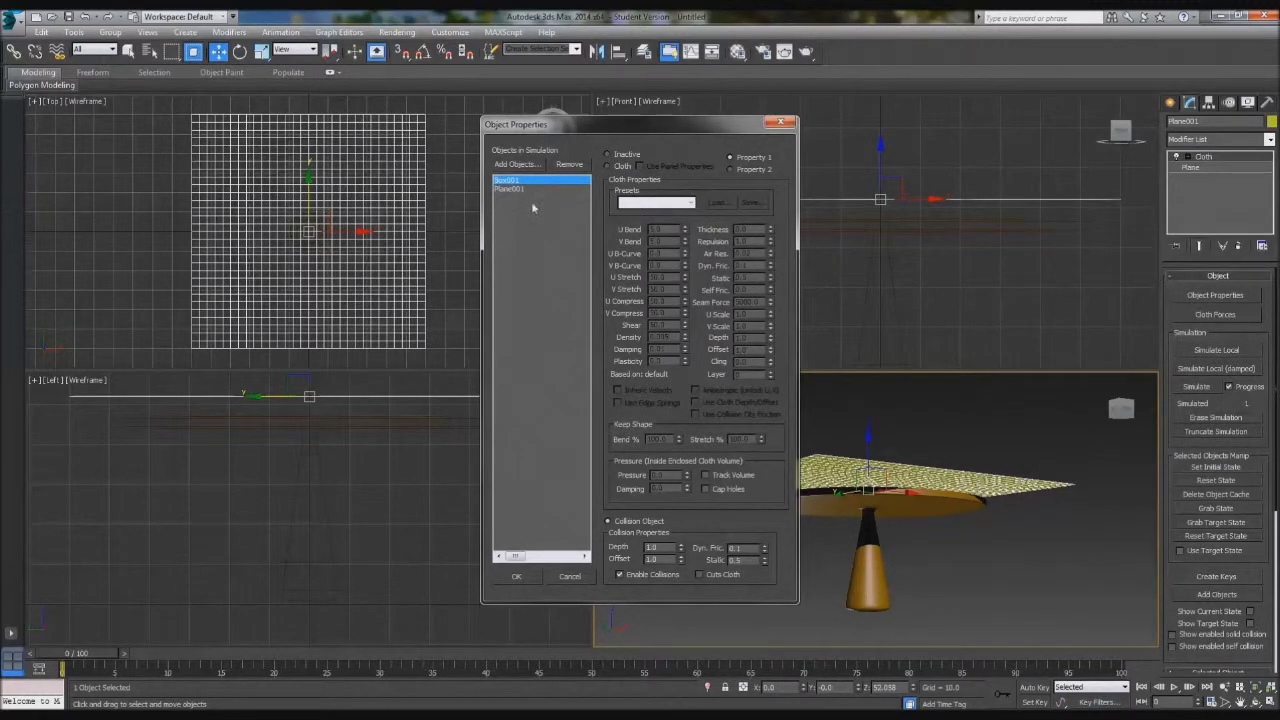
left_click(515, 189)
left_click(518, 576)
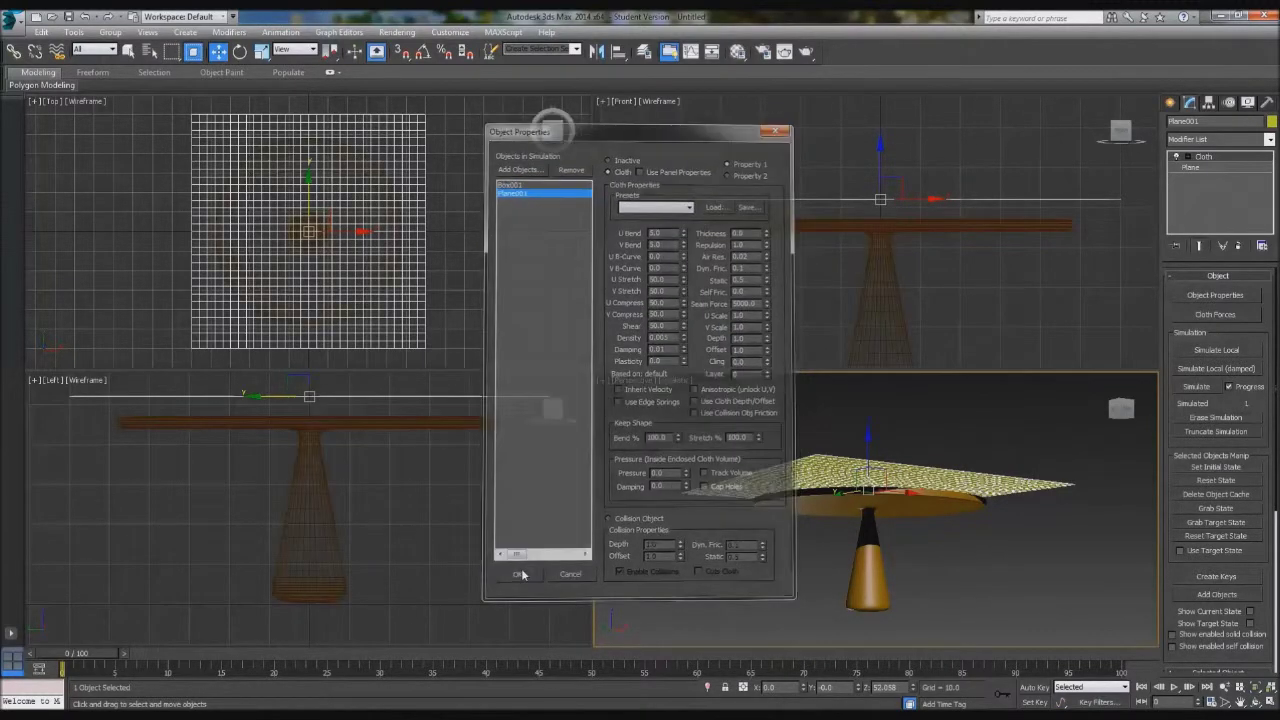
middle_click_drag(820, 540, 842, 509, "alt")
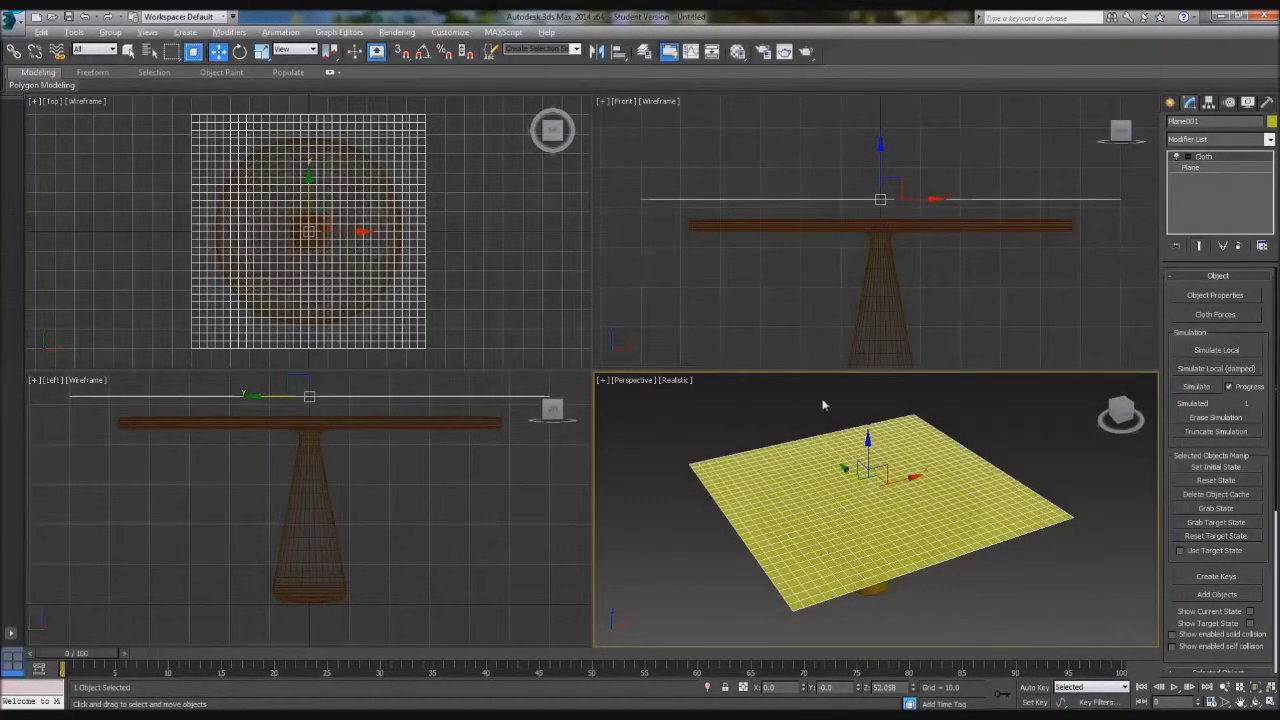
Step: Switch the lower-left viewport to Perspective, orbit it, and start the cloth simulation
mouse_move(440, 442)
middle_mouse_down("alt")
mouse_move(388, 470)
mouse_move(425, 508)
mouse_move(366, 521)
middle_mouse_up("alt")
key("f")
key("p")
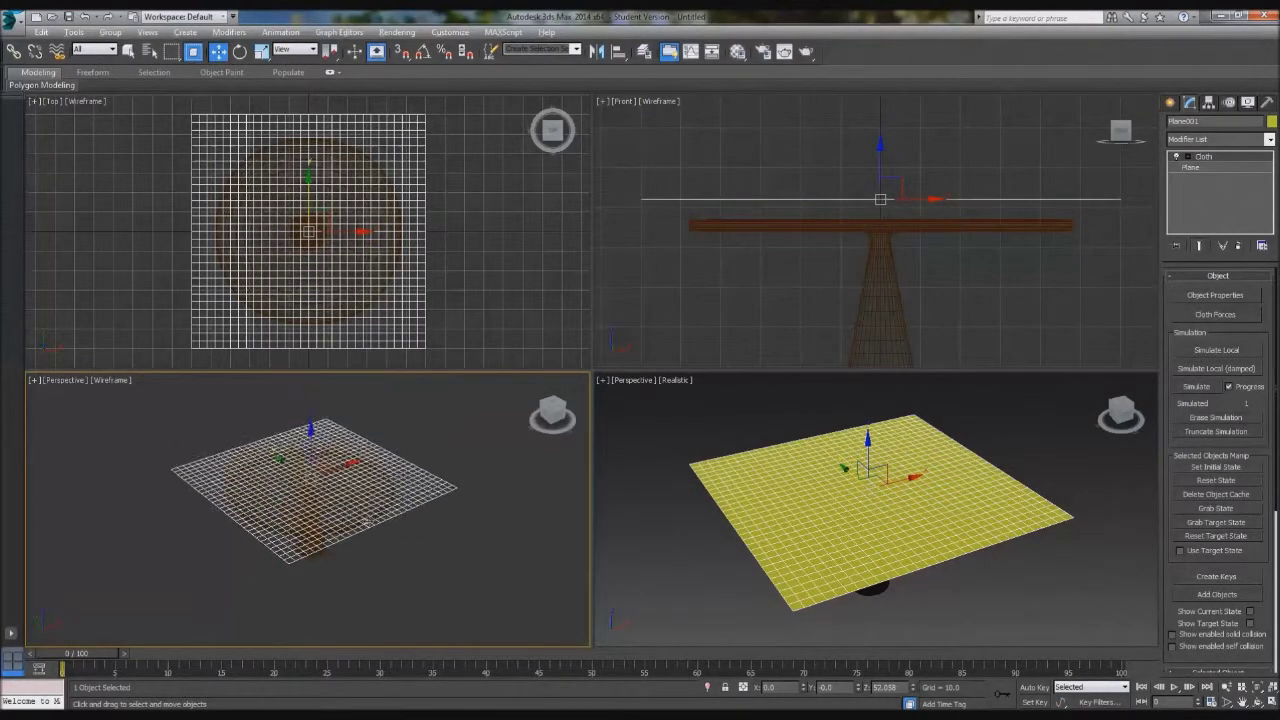
key("alt+w")
mouse_move(380, 503)
middle_mouse_down("alt")
mouse_move(466, 420)
mouse_move(451, 480)
middle_mouse_up("alt")
key("alt+w")
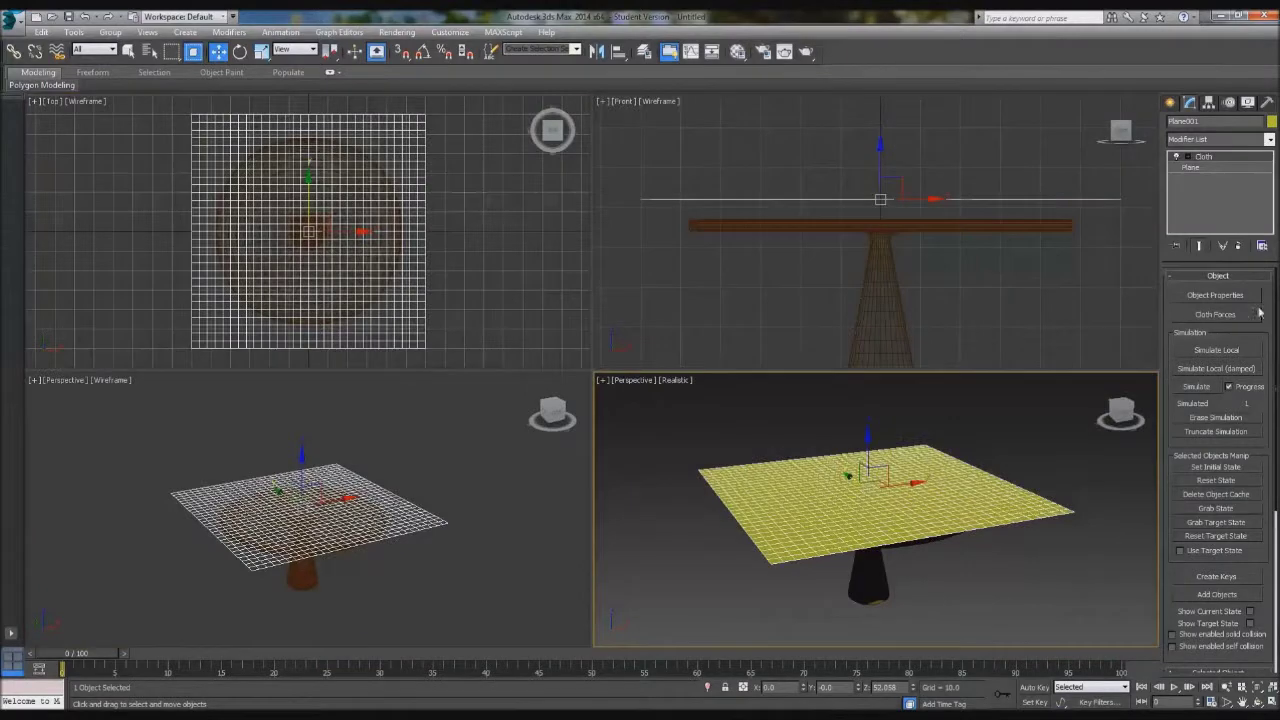
left_click(1207, 389)
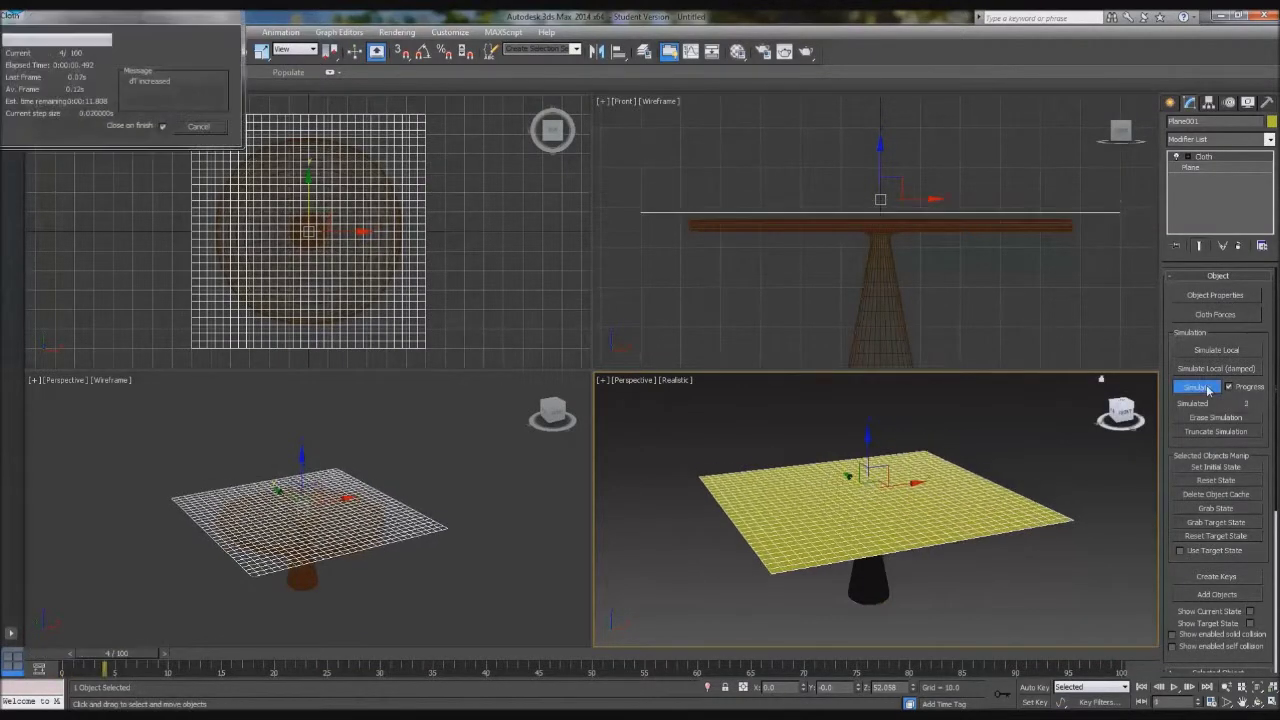